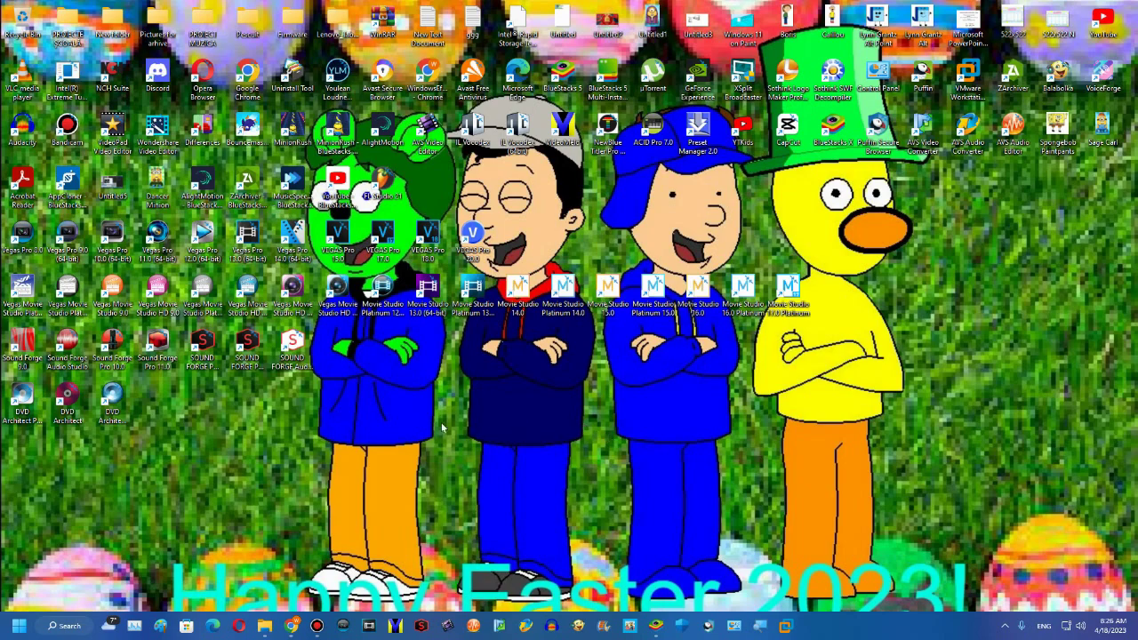
Restore the BlueStacks App Player window and dock it against the left edge of the desktop
click(648, 625)
drag(99, 5, 308, 5)
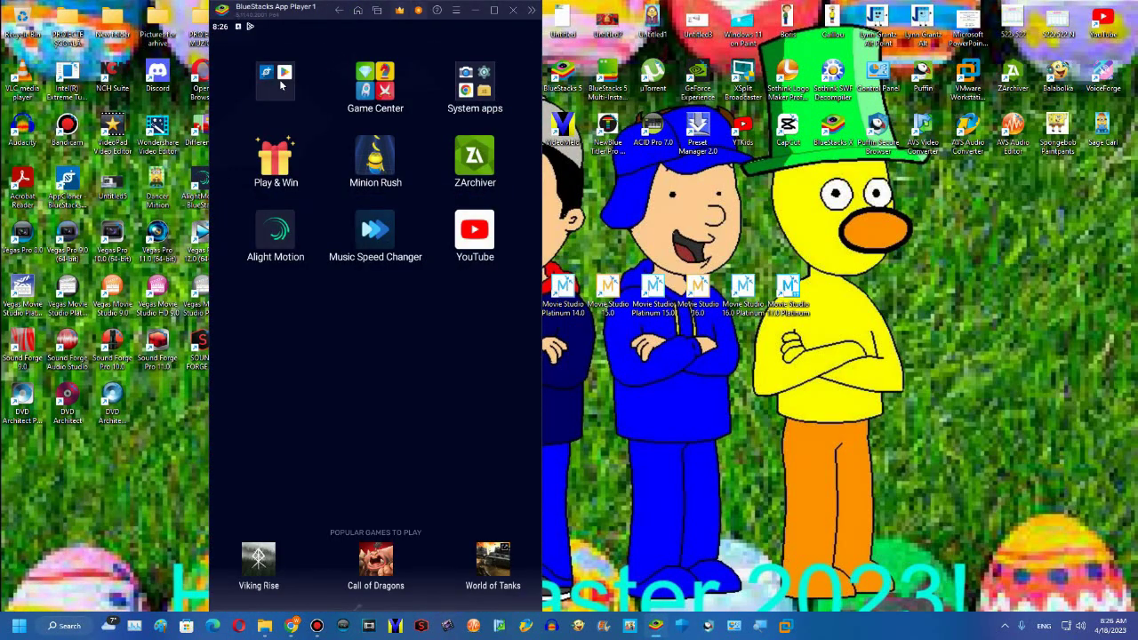
drag(273, 7, 64, 7)
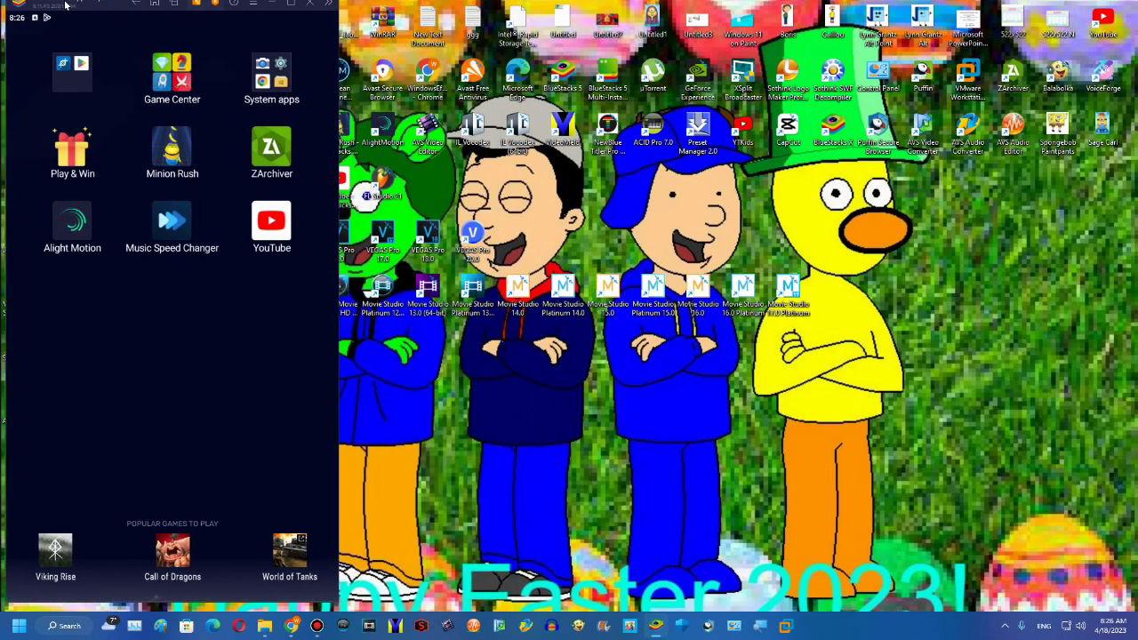
In File Explorer, delete the 17 selected video files
click(264, 625)
scroll(296, 329, up, 1)
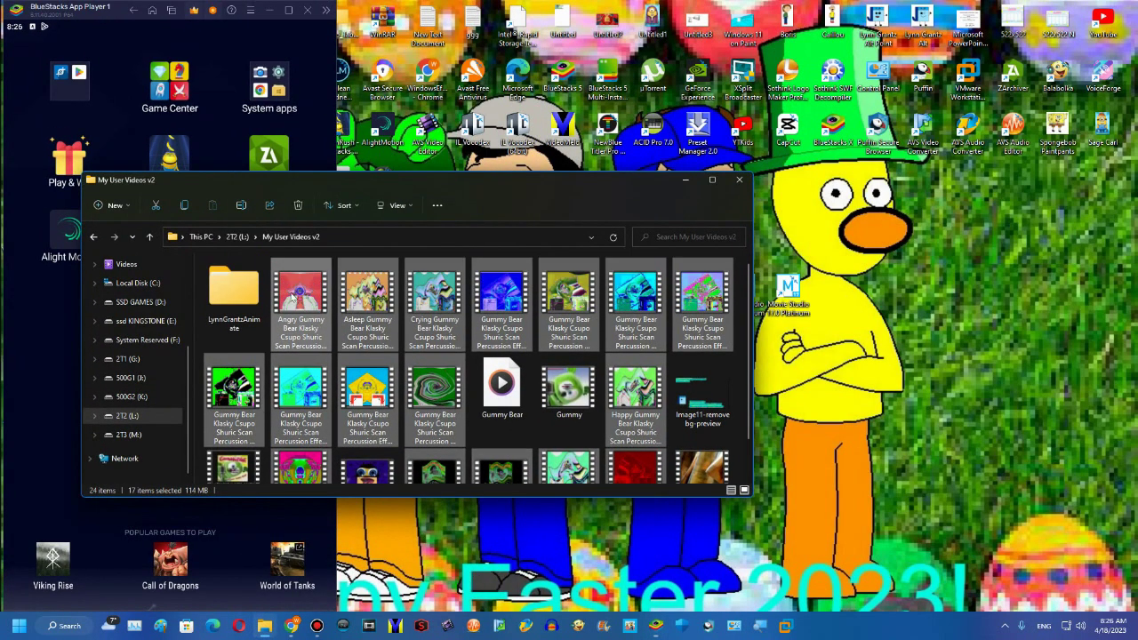
key(Delete)
Select the wrapper-offline application in E:\Wrapper Offline-win32-x64, then minimize Explorer
click(164, 322)
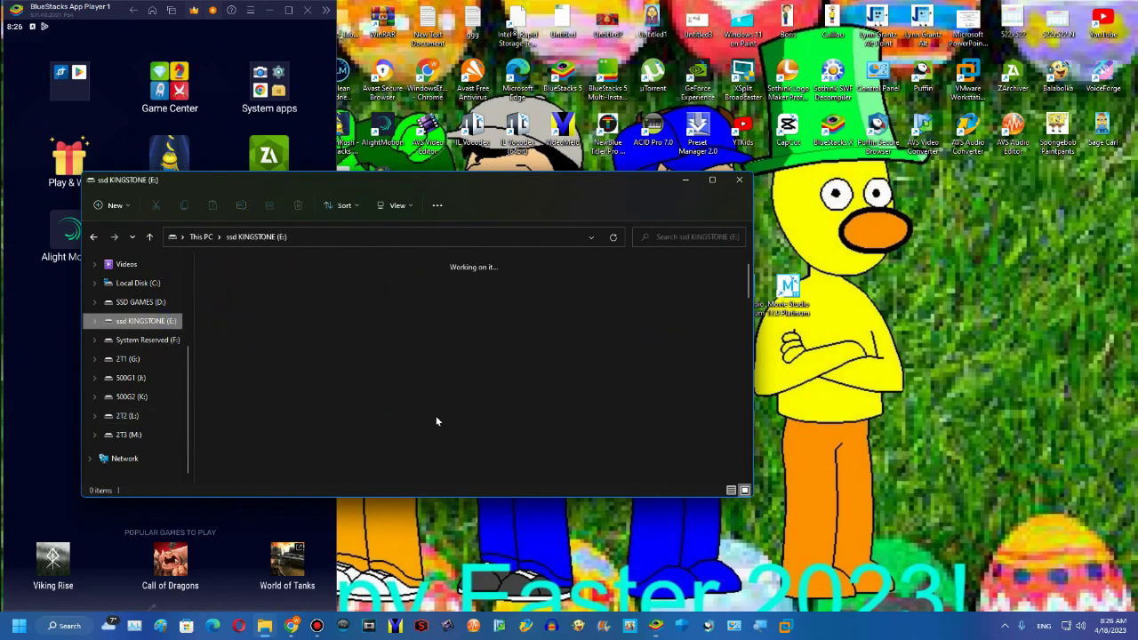
click(703, 320)
double_click(703, 319)
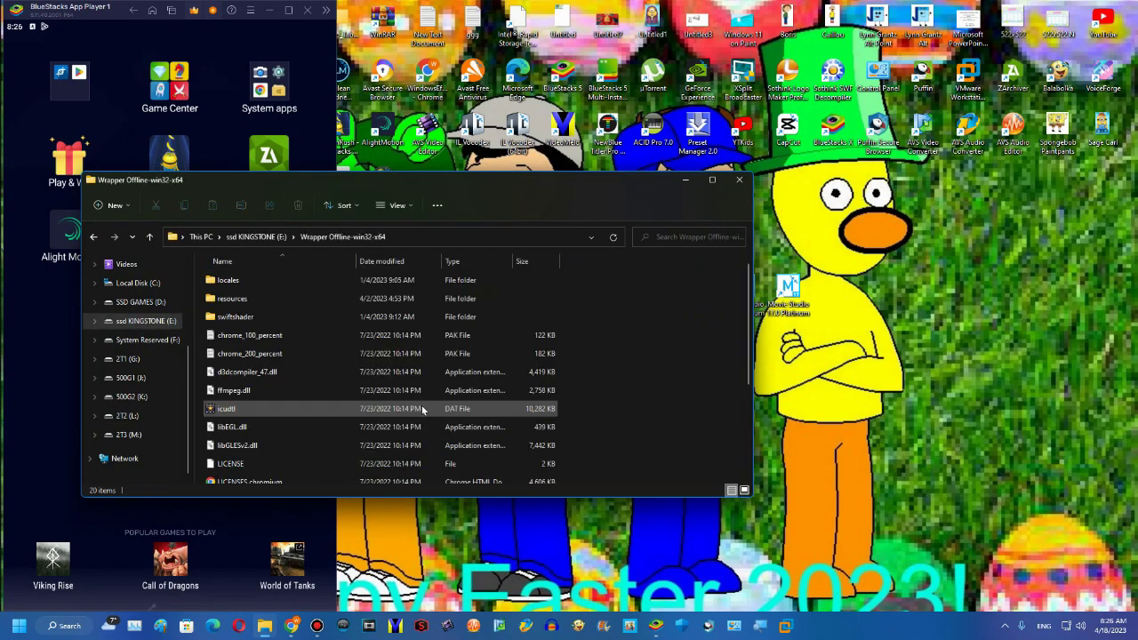
scroll(290, 465, down, 3)
click(241, 476)
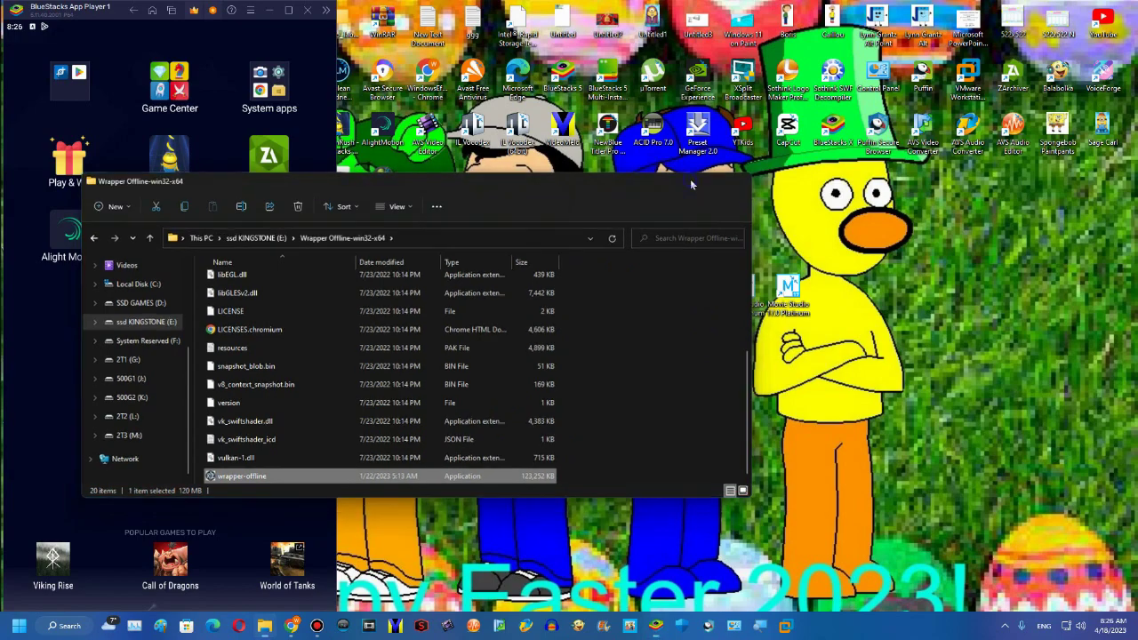
click(685, 179)
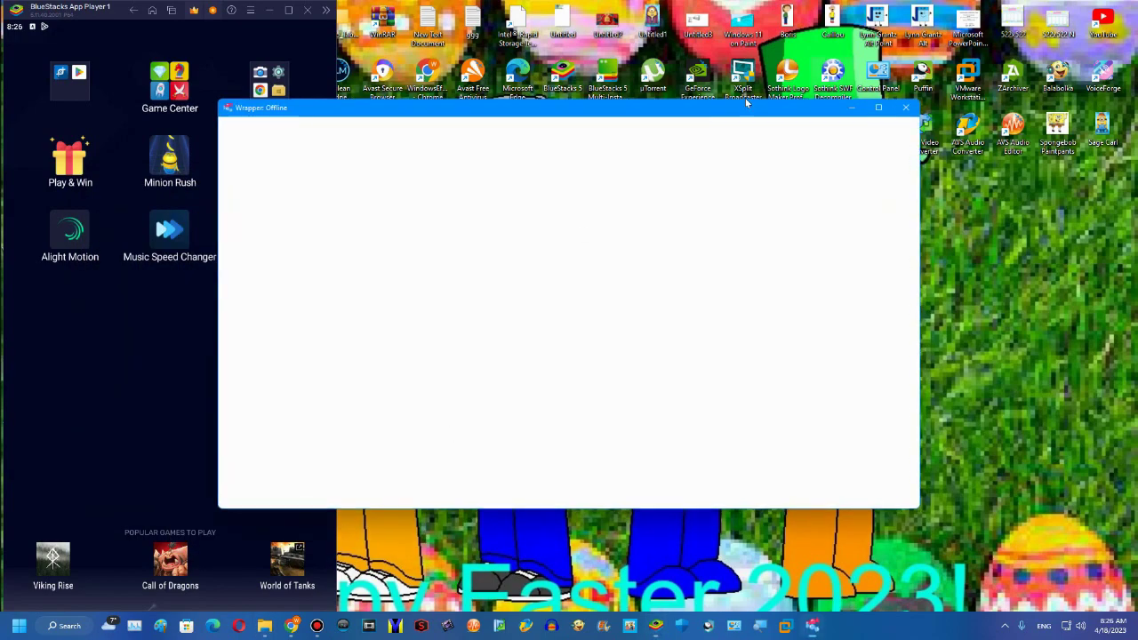
Move and enlarge the Wrapper: Offline window with developer tools open, then bring up the screen recorder
mouse_move(716, 117)
mouse_down()
mouse_move(551, 27)
mouse_move(498, 19)
mouse_up()
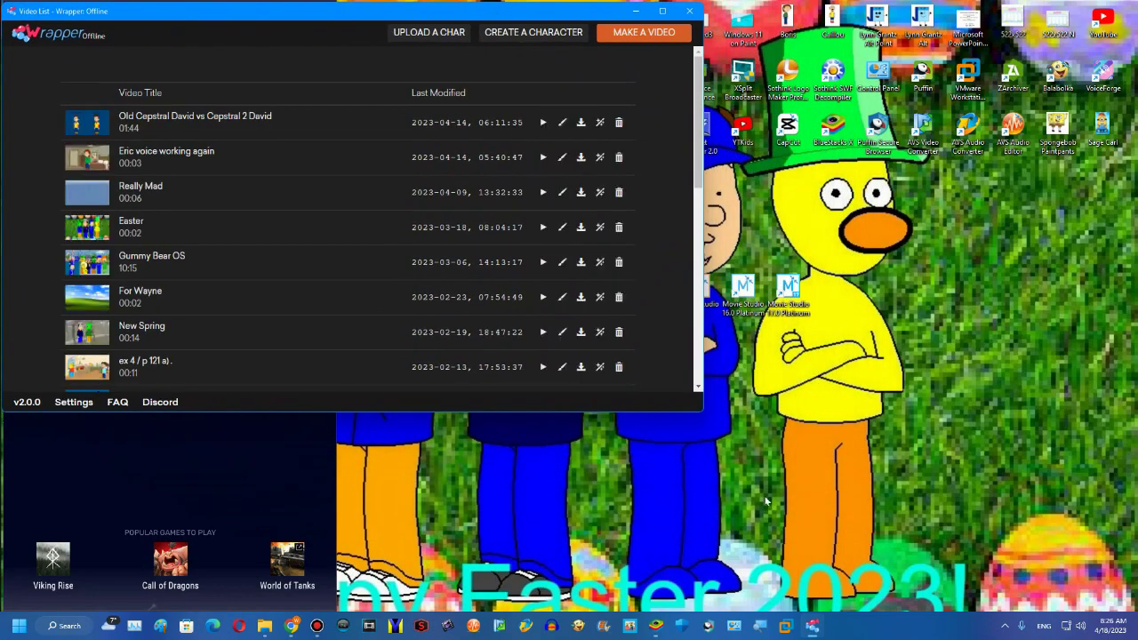
key(ctrl+shift+i)
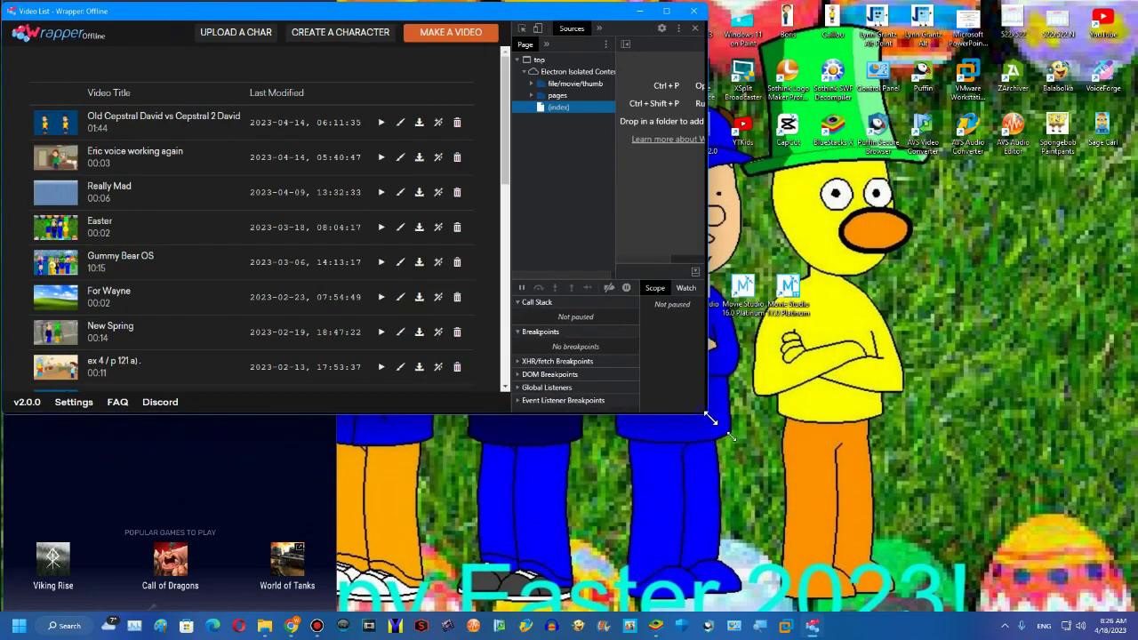
mouse_move(702, 413)
mouse_down()
mouse_move(955, 613)
mouse_move(942, 611)
mouse_up()
click(317, 626)
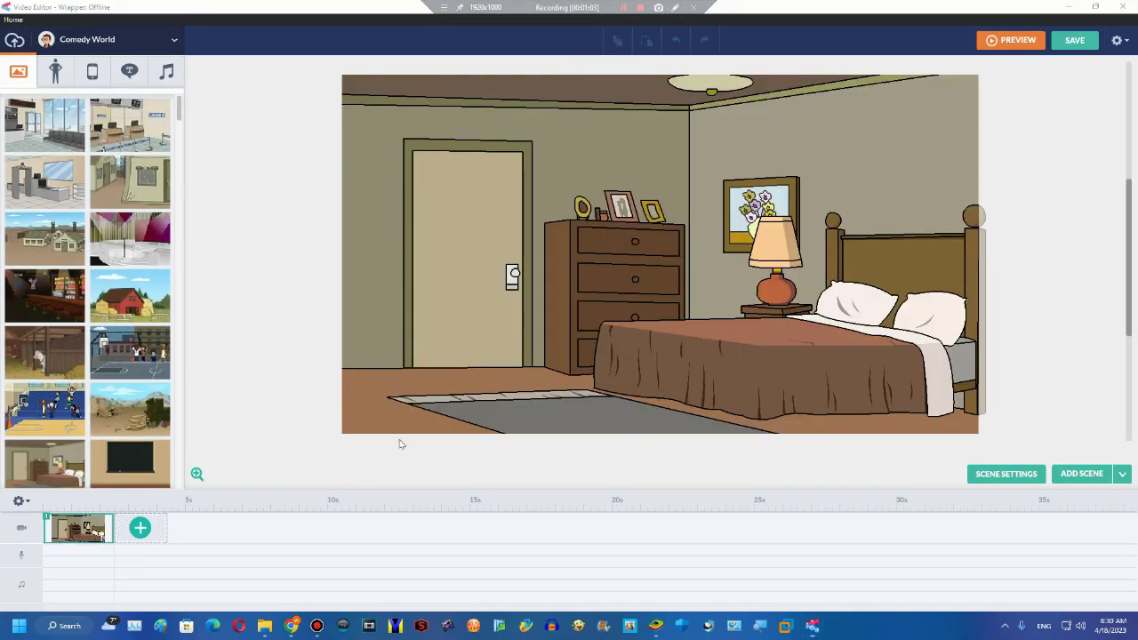
Open the scene's narration settings in the video editor
click(1116, 40)
click(322, 174)
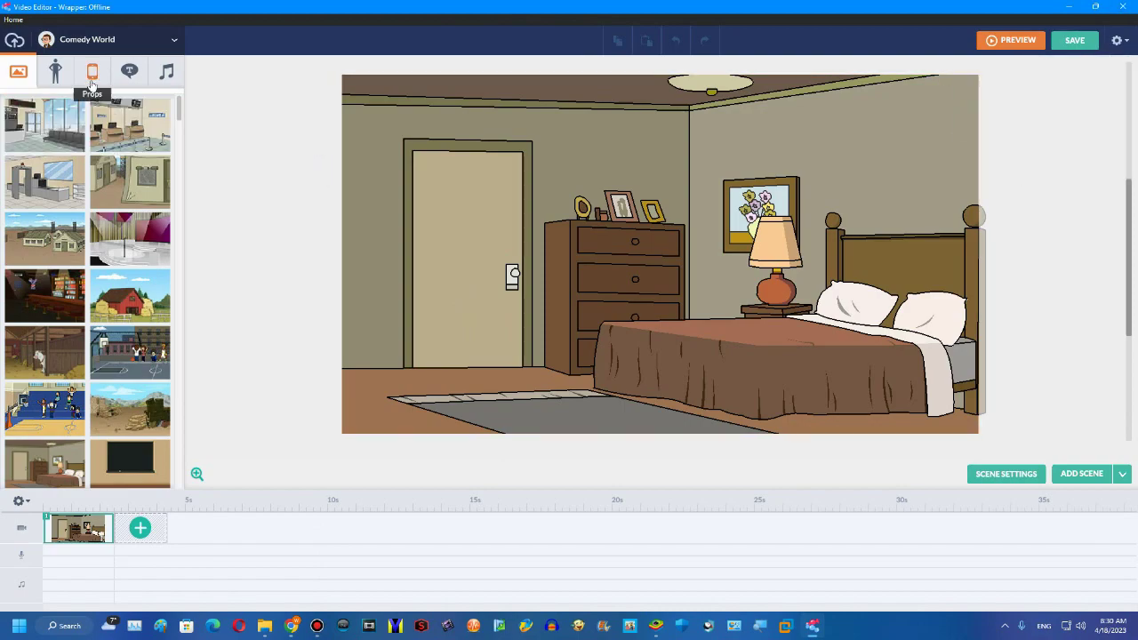
click(55, 73)
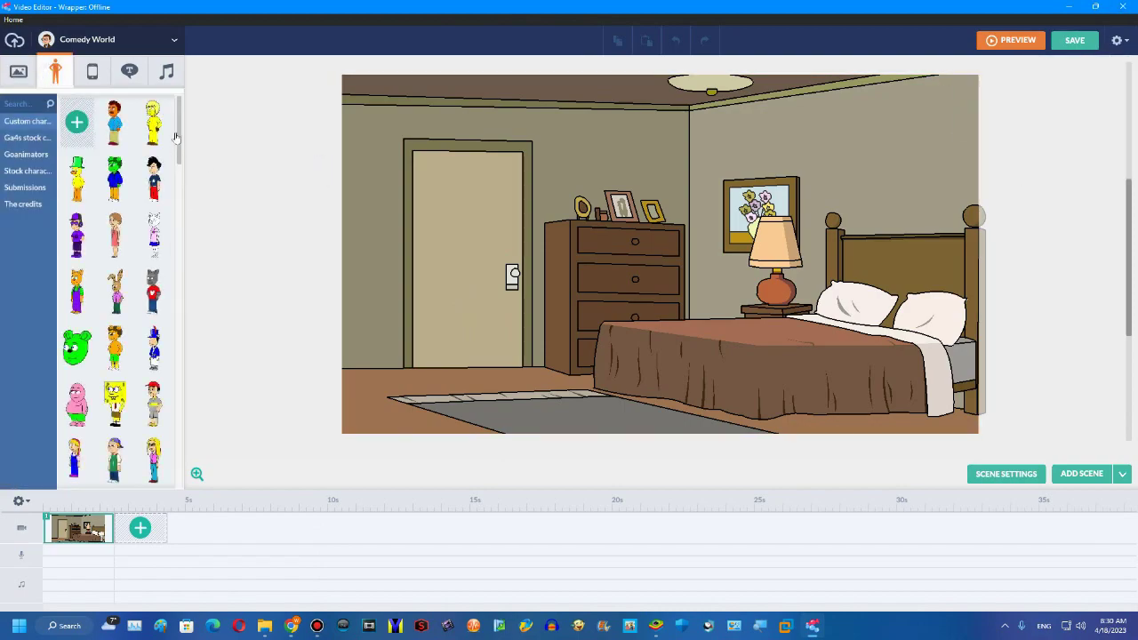
click(430, 264)
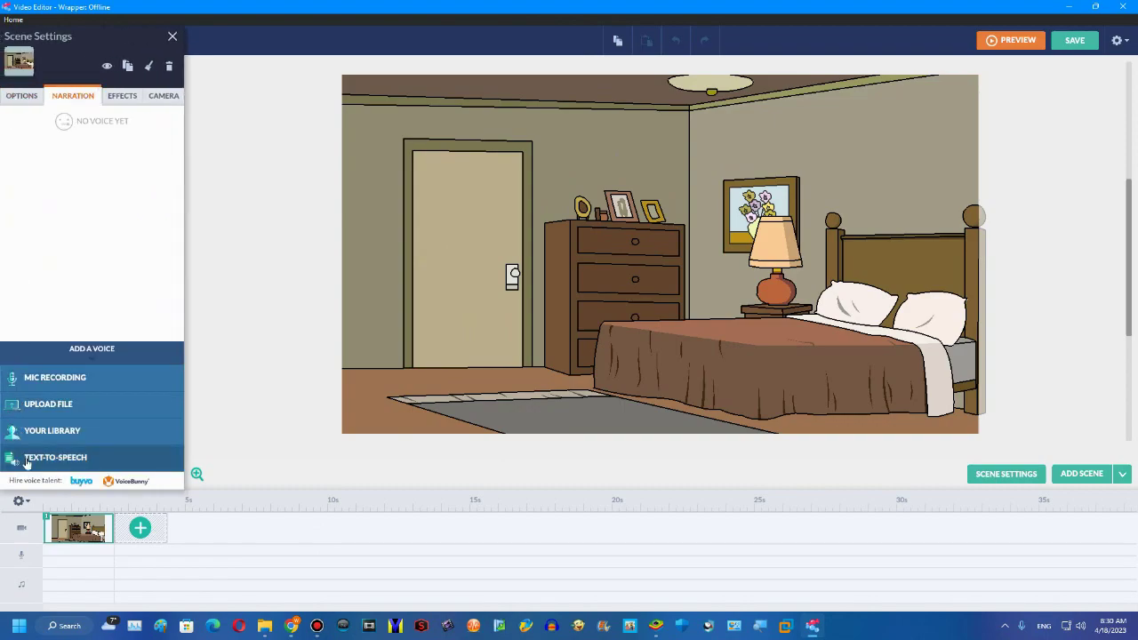
Start a text-to-speech narration and choose the Diesel voice
click(26, 458)
click(567, 322)
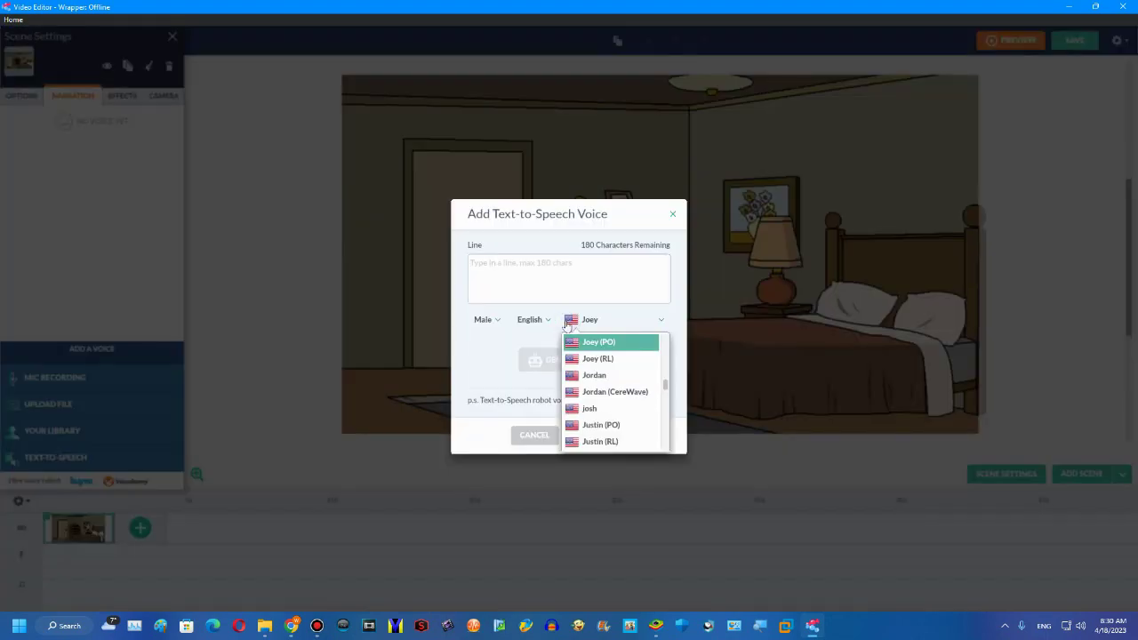
scroll(612, 355, up, 5)
scroll(666, 425, down, 3)
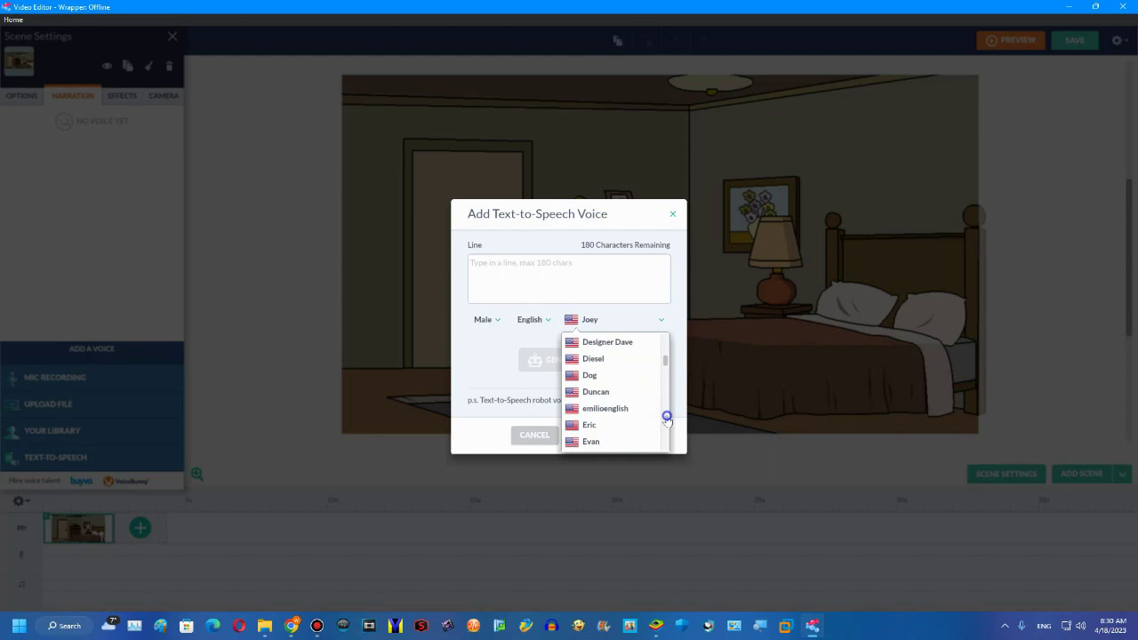
click(612, 367)
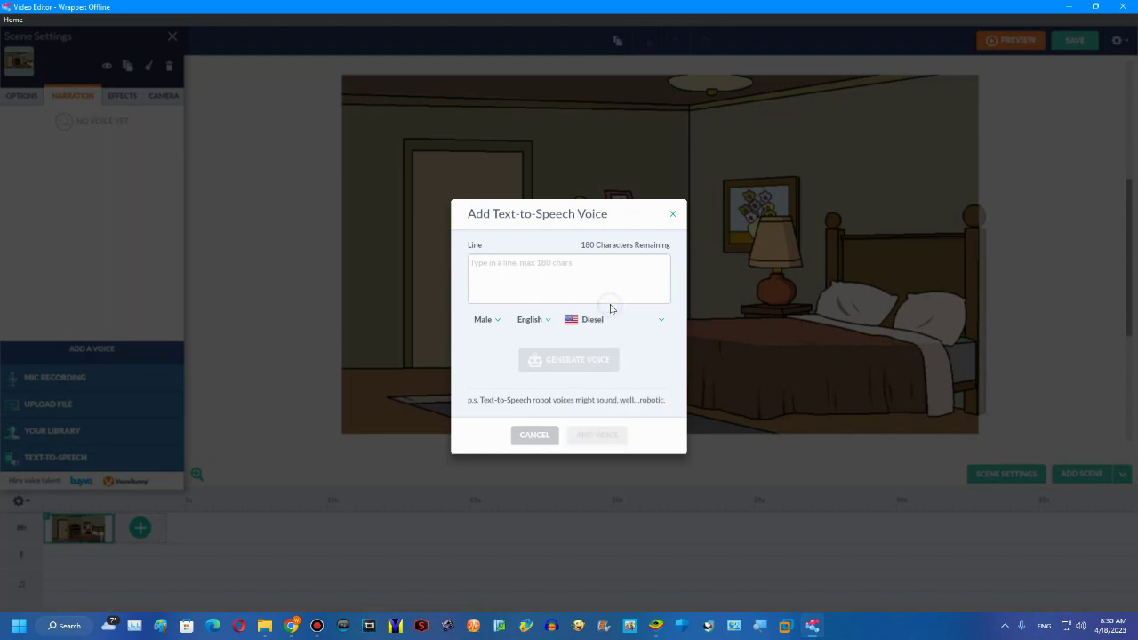
Try generating the line 'this is the test', dismiss the VoiceForge error and close the dialog
click(591, 289)
text(this is the test)
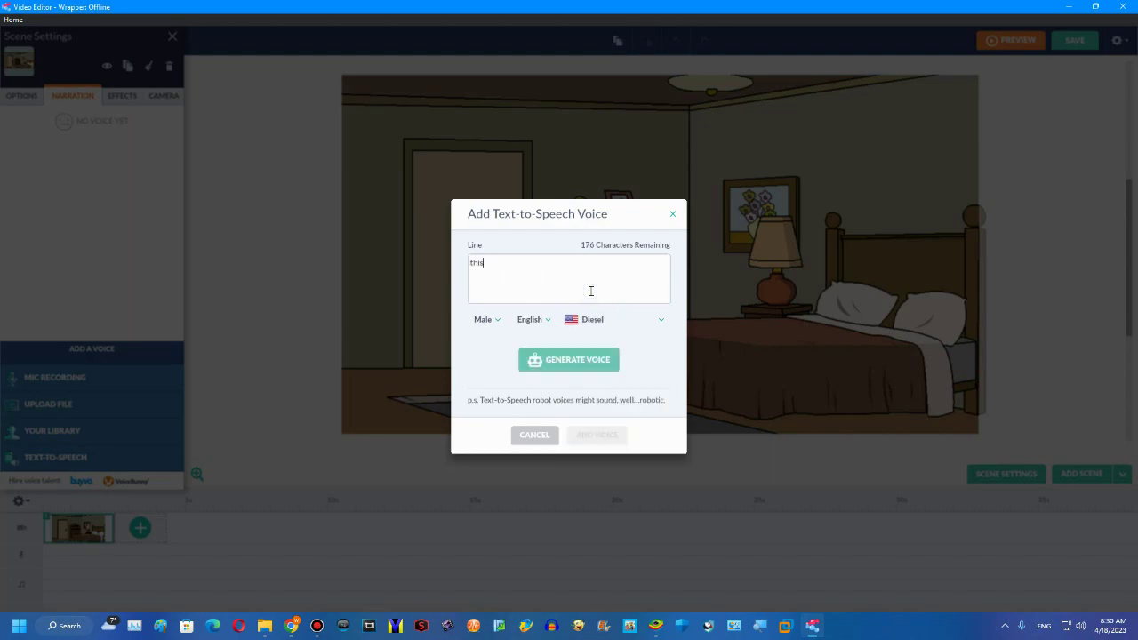
click(578, 356)
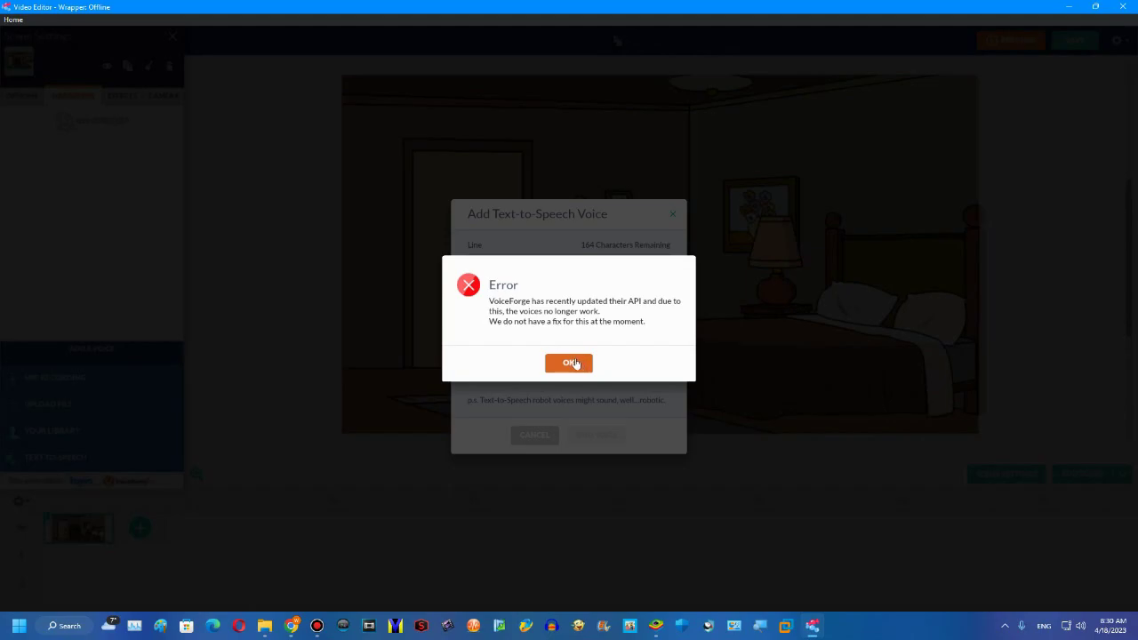
click(569, 363)
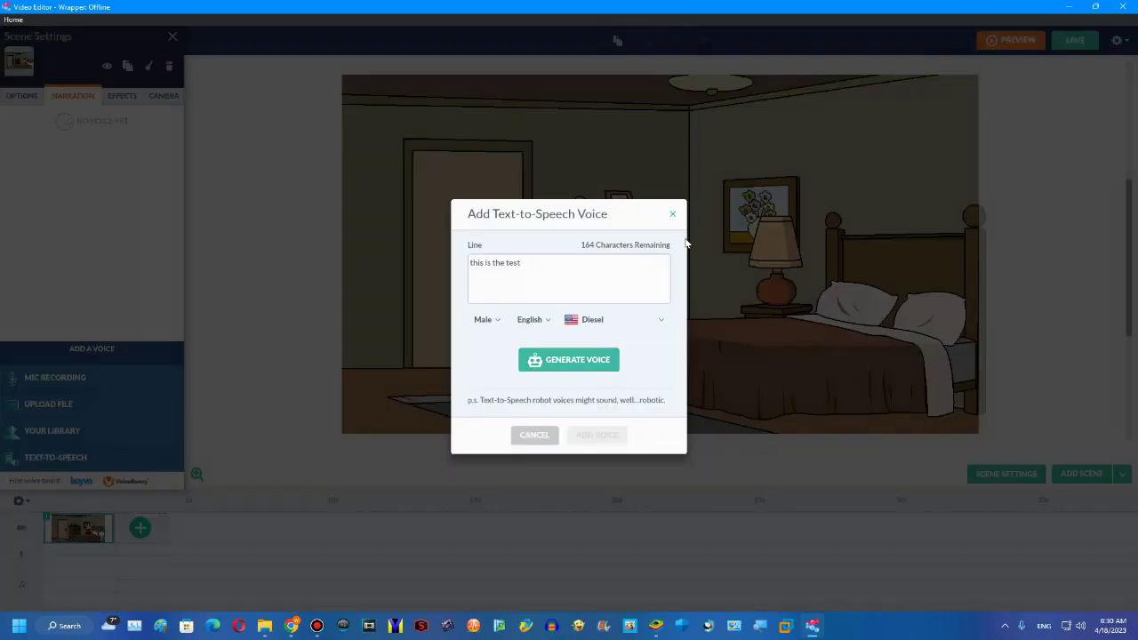
click(673, 214)
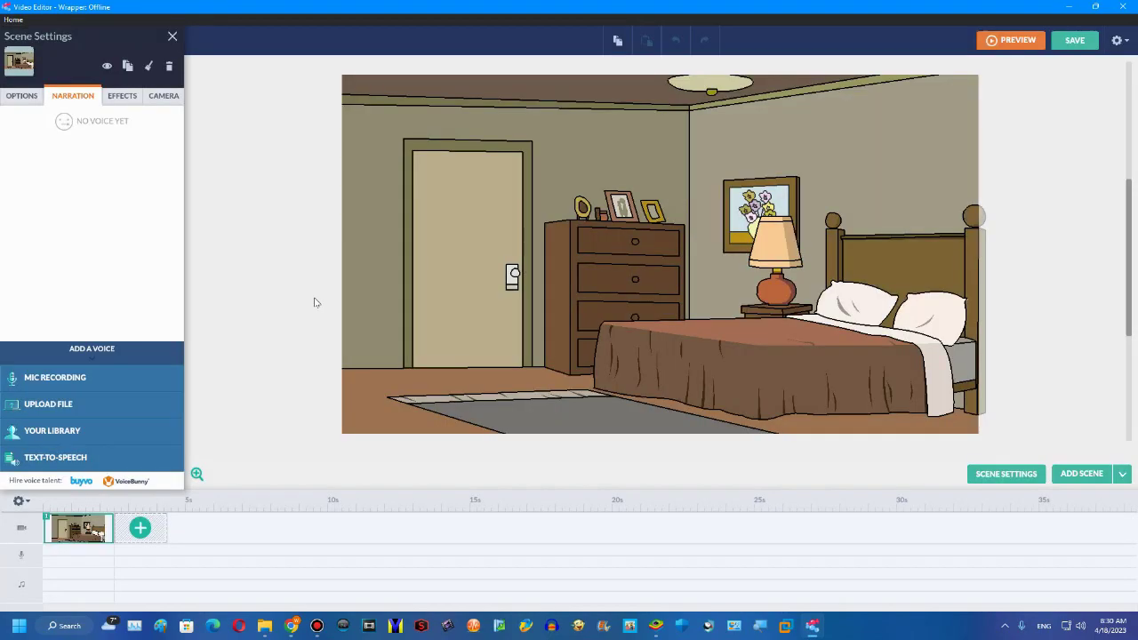
Bring BlueStacks forward and launch the Play Store from the home-screen app folder
click(655, 624)
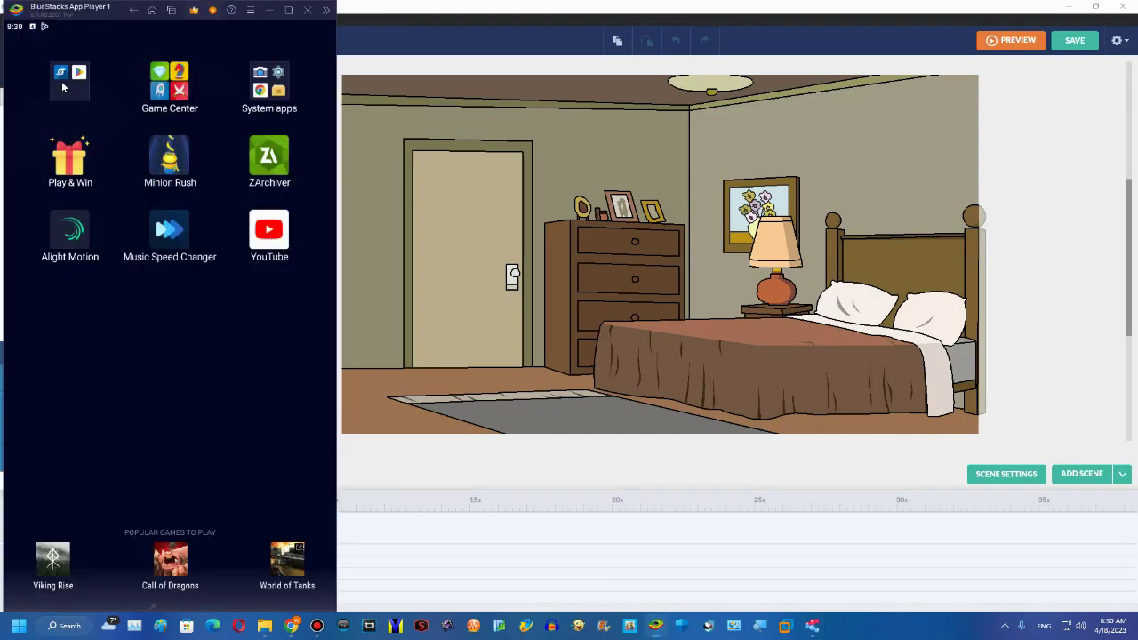
click(62, 85)
click(105, 291)
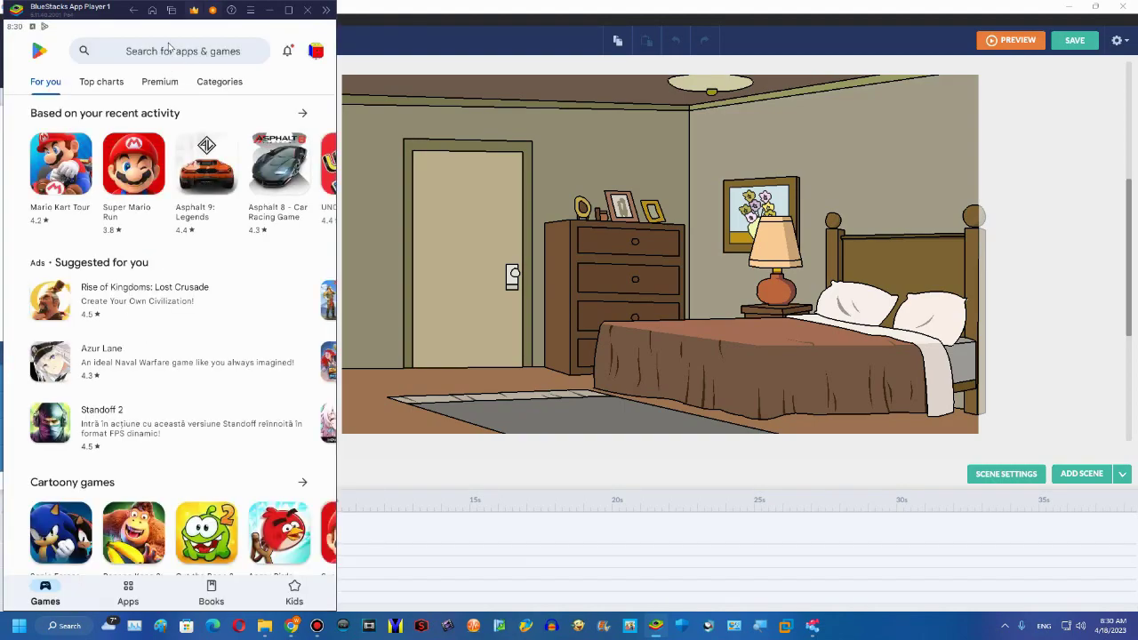
Search the Play Store for 'voiceforge' and install the Voiceforge app
click(168, 49)
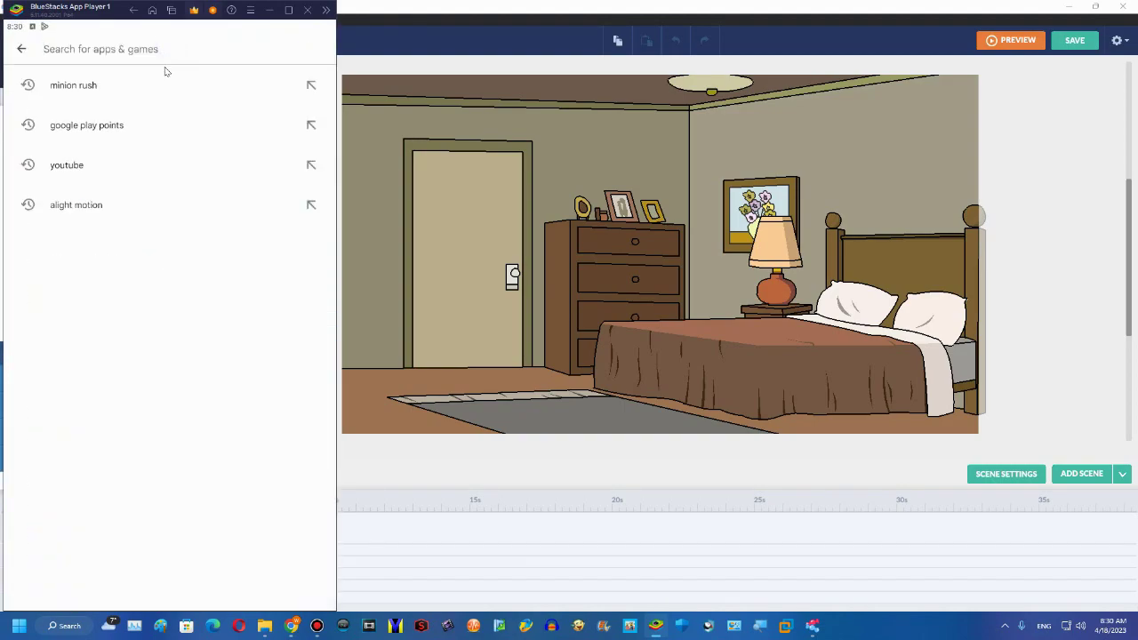
text(voiceforge)
key(Return)
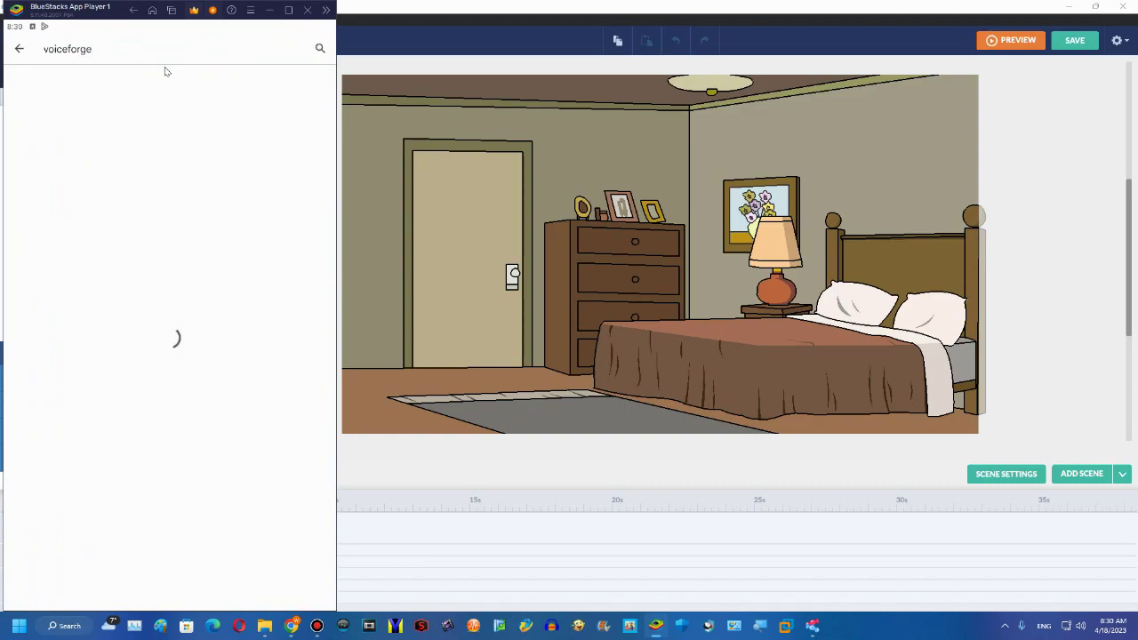
click(153, 133)
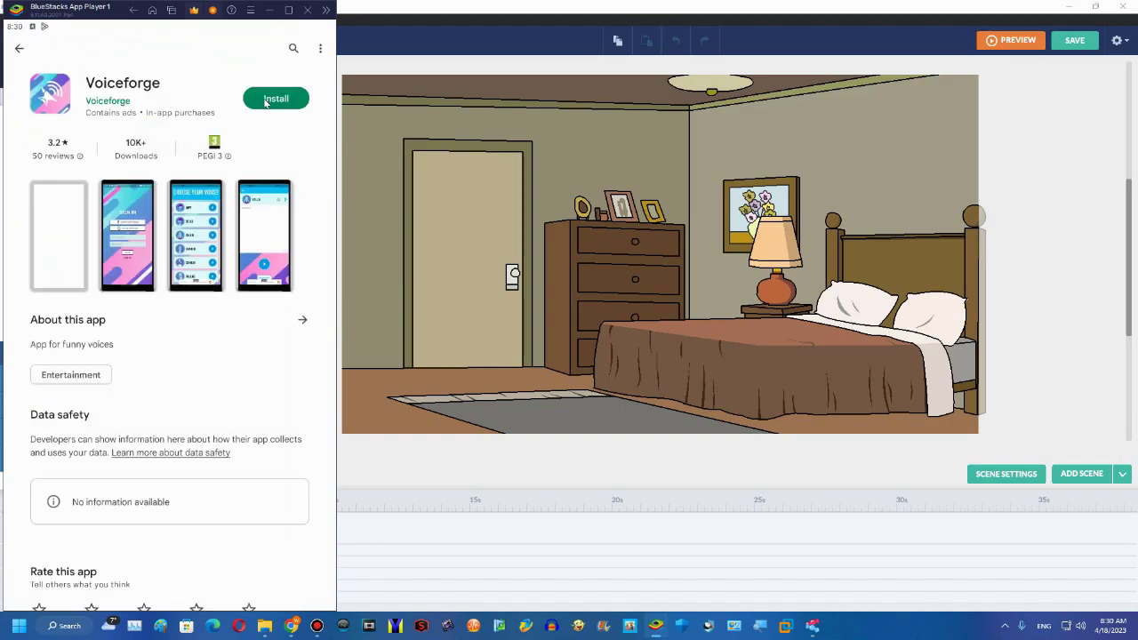
click(269, 94)
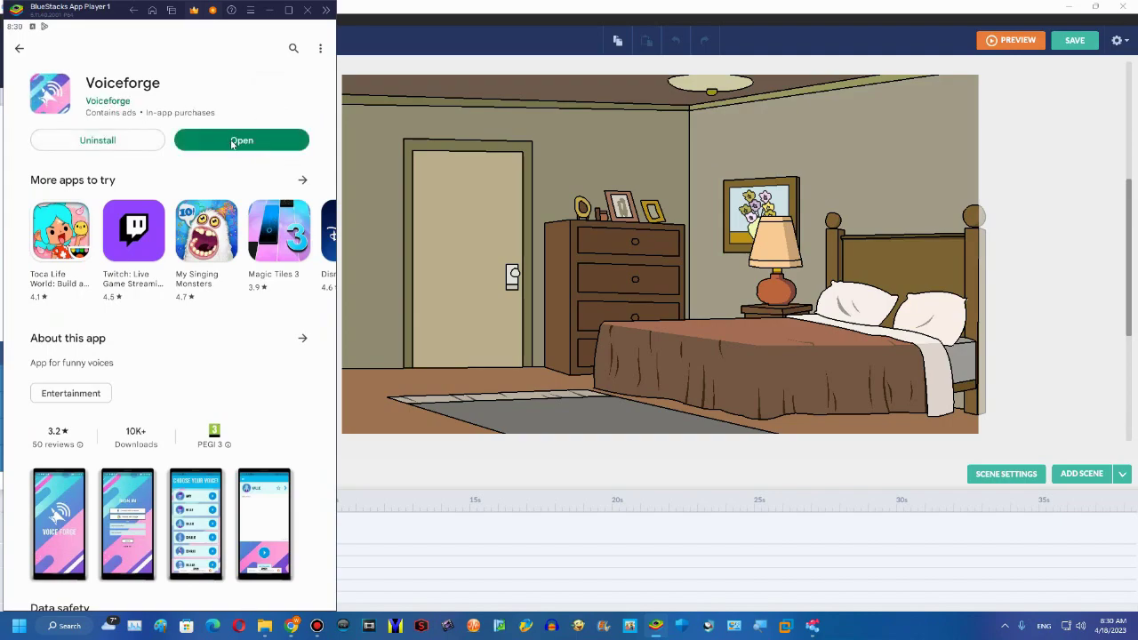
Launch the newly installed Voiceforge app and get past the Sign In screen
click(232, 142)
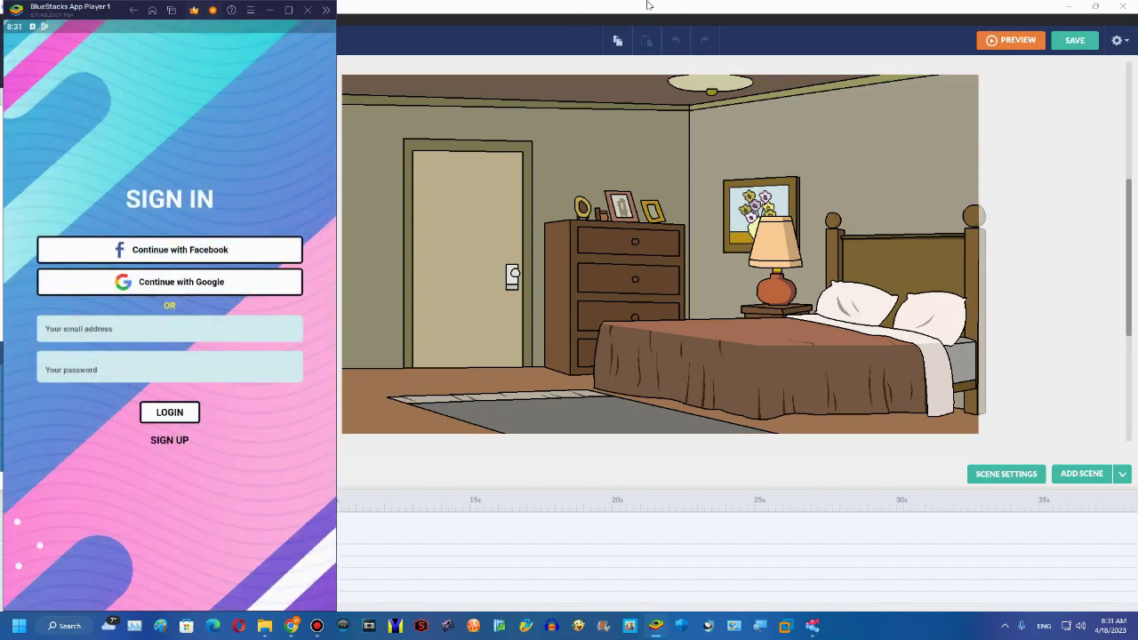
mouse_move(614, 7)
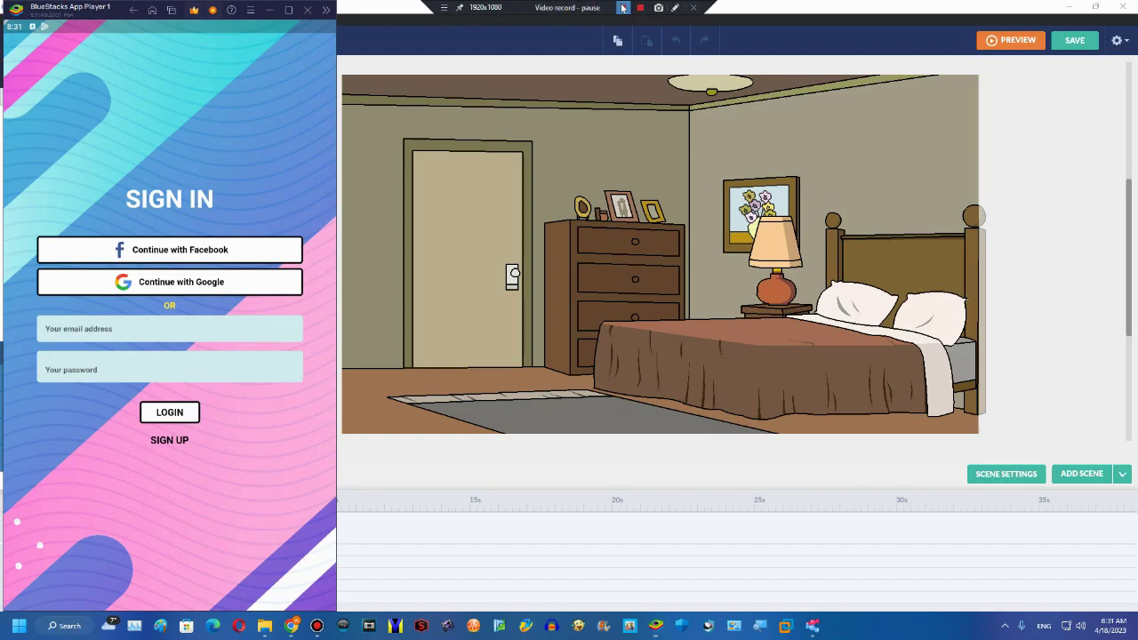
click(622, 7)
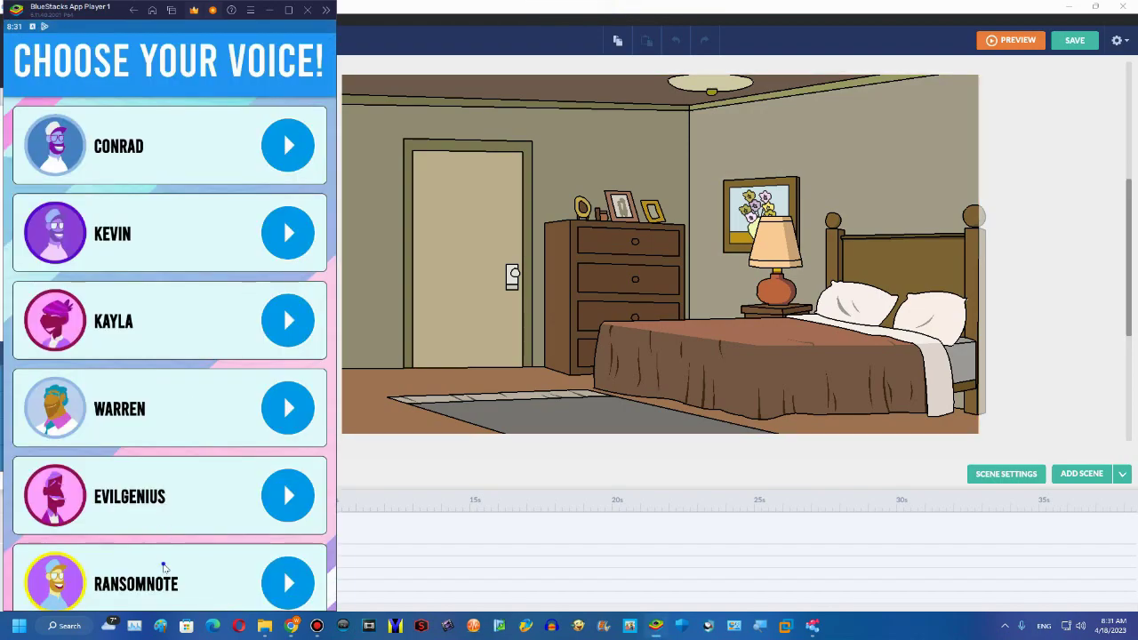
Scroll down and back up through the Choose Your Voice character list
scroll(320, 249, down, 3)
scroll(322, 249, down, 3)
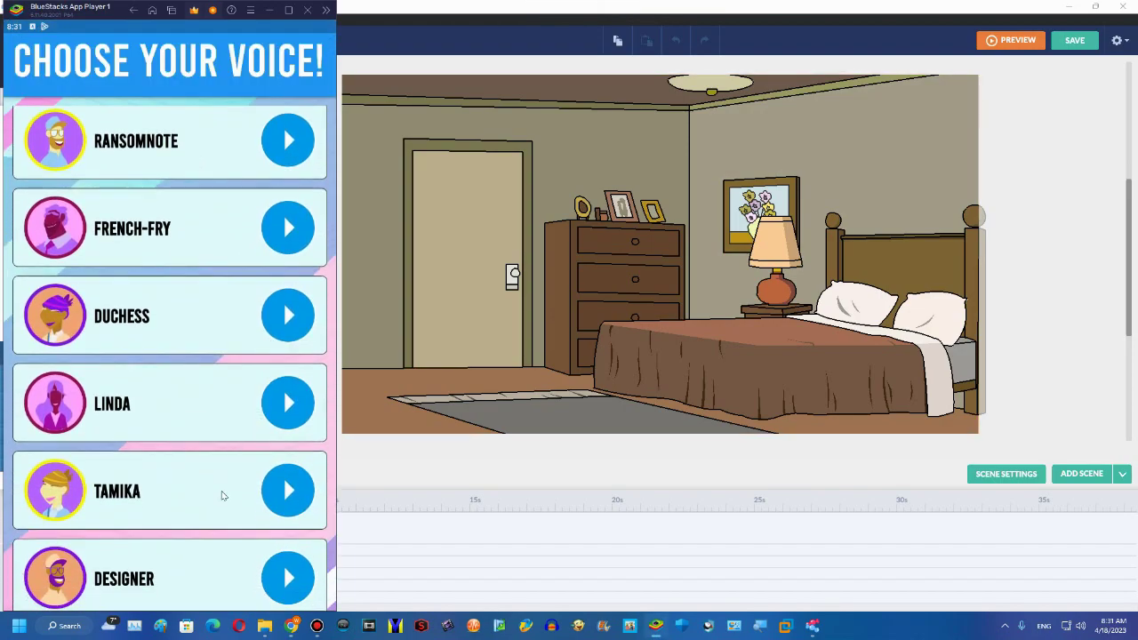
scroll(223, 496, down, 10)
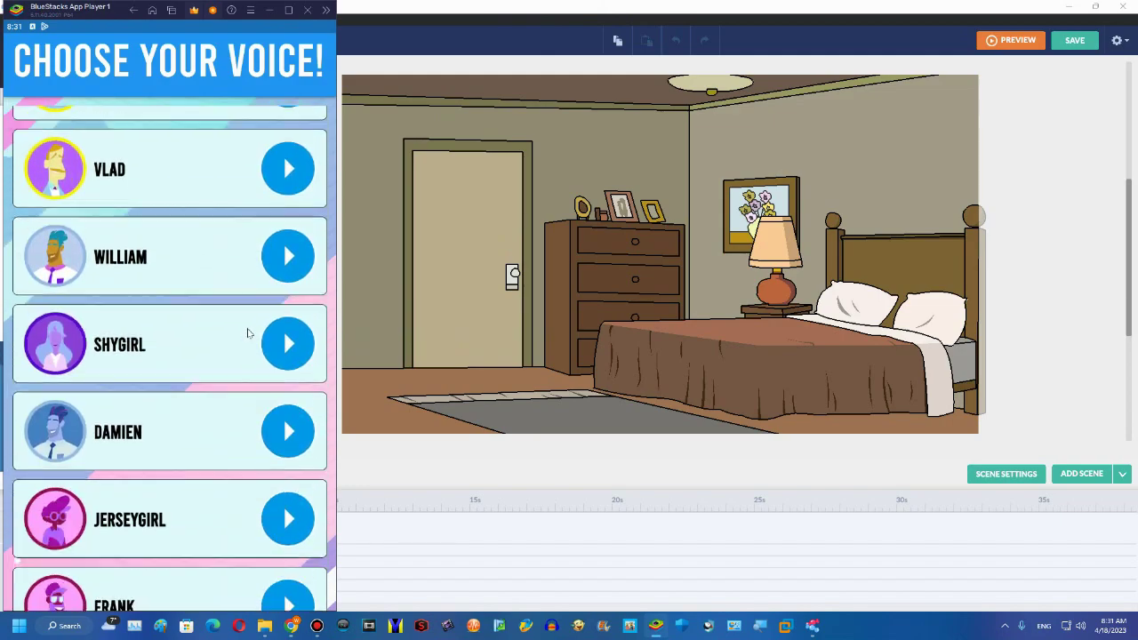
scroll(219, 465, down, 4)
scroll(219, 465, up, 2)
scroll(238, 265, down, 3)
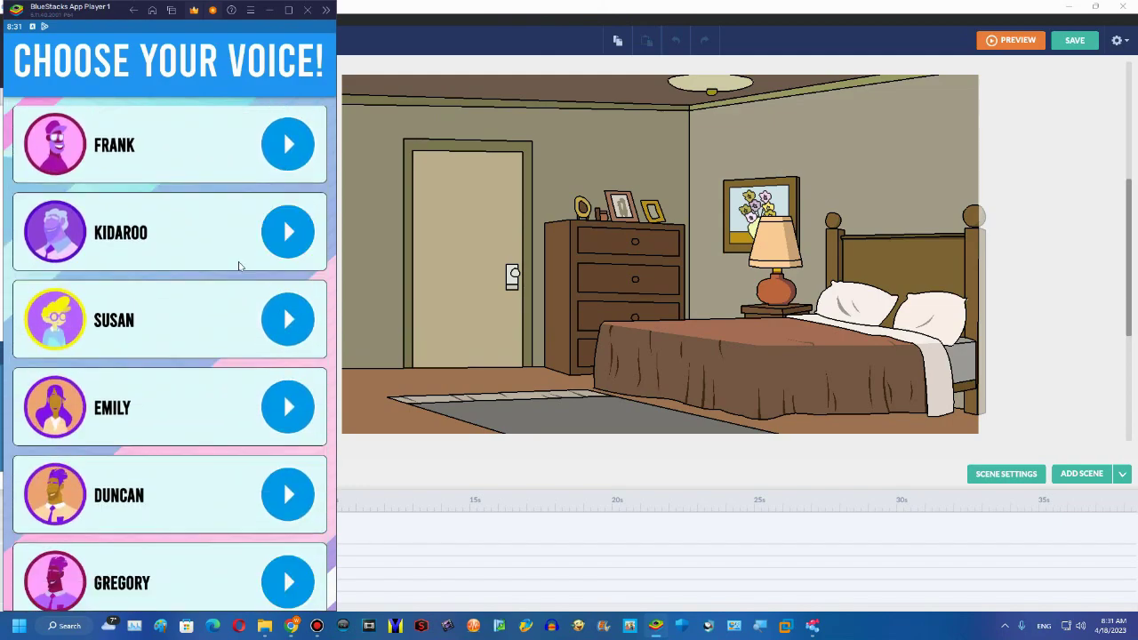
scroll(190, 445, down, 5)
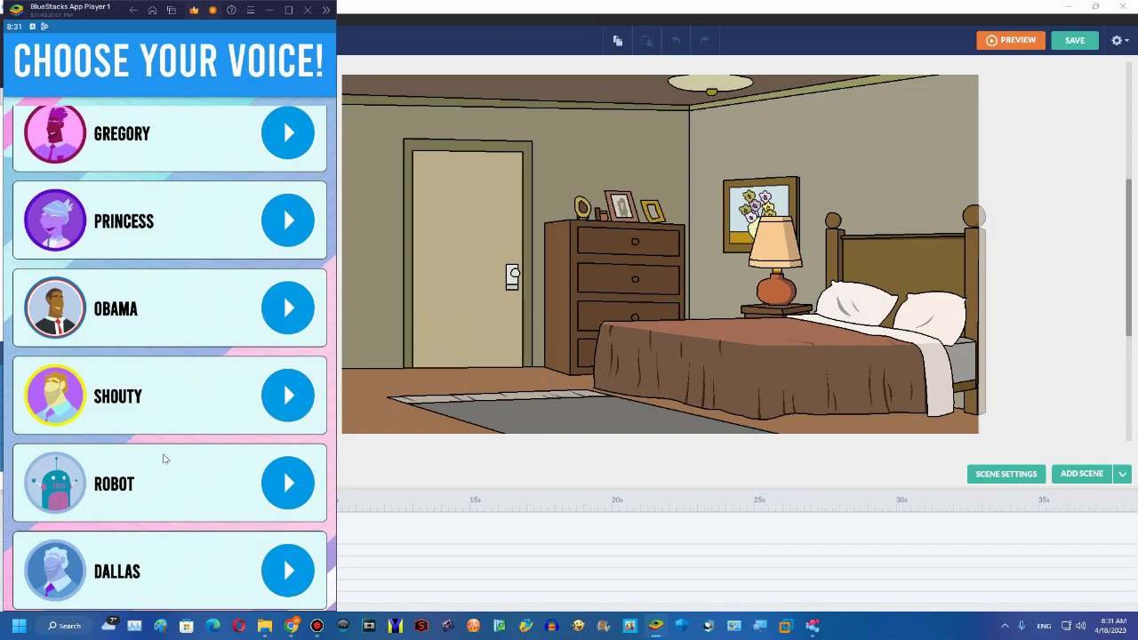
scroll(164, 460, down, 5)
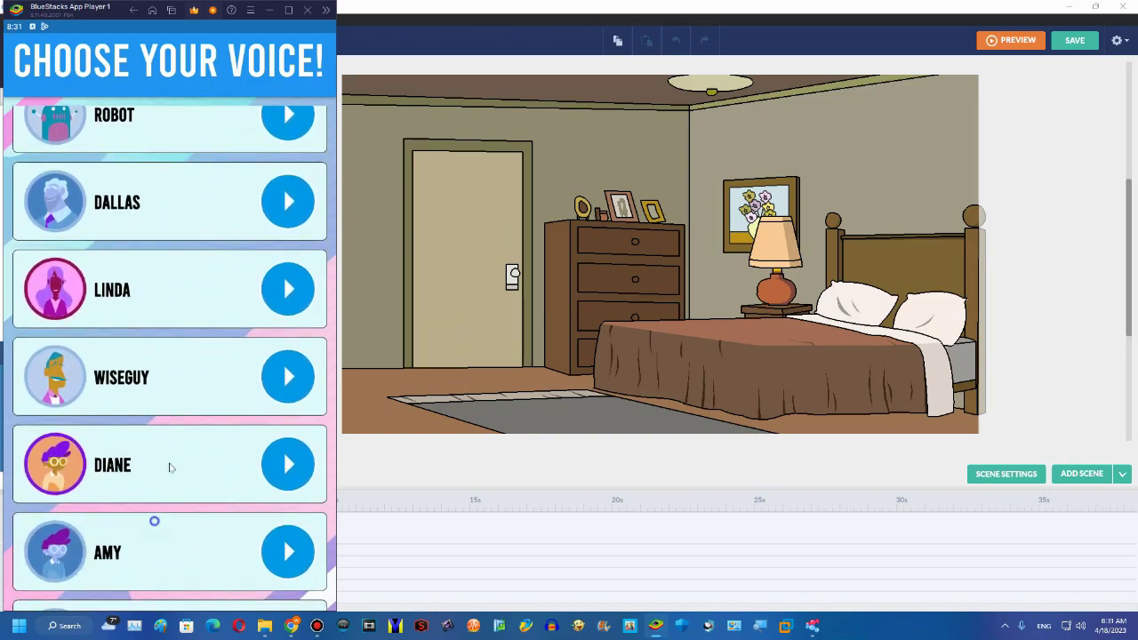
scroll(169, 445, down, 6)
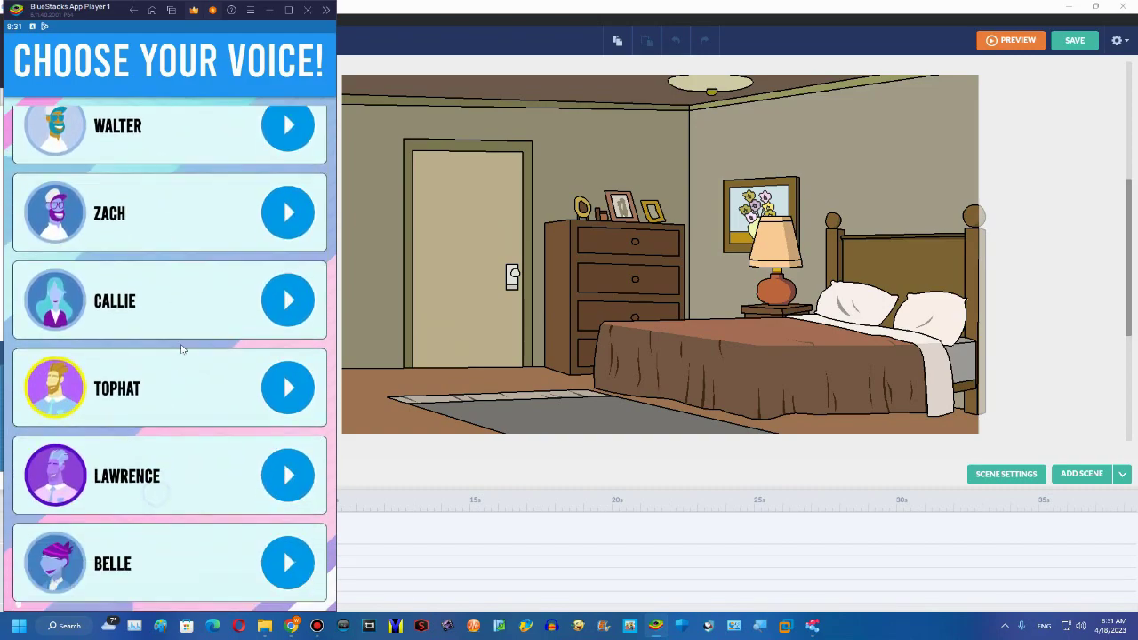
scroll(182, 447, up, 8)
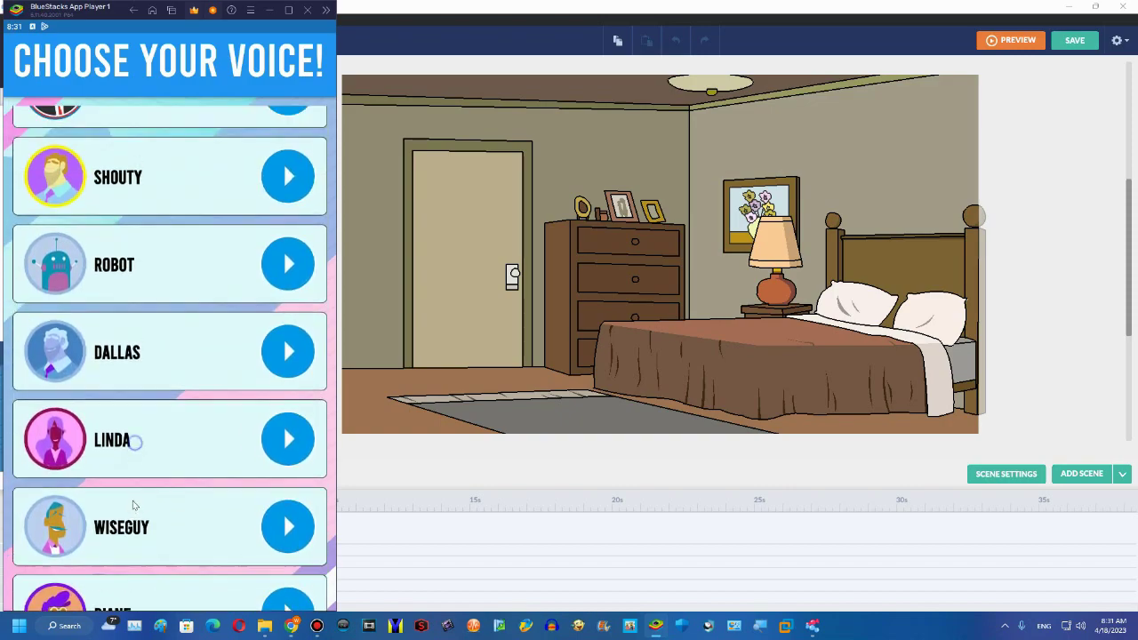
scroll(142, 543, up, 8)
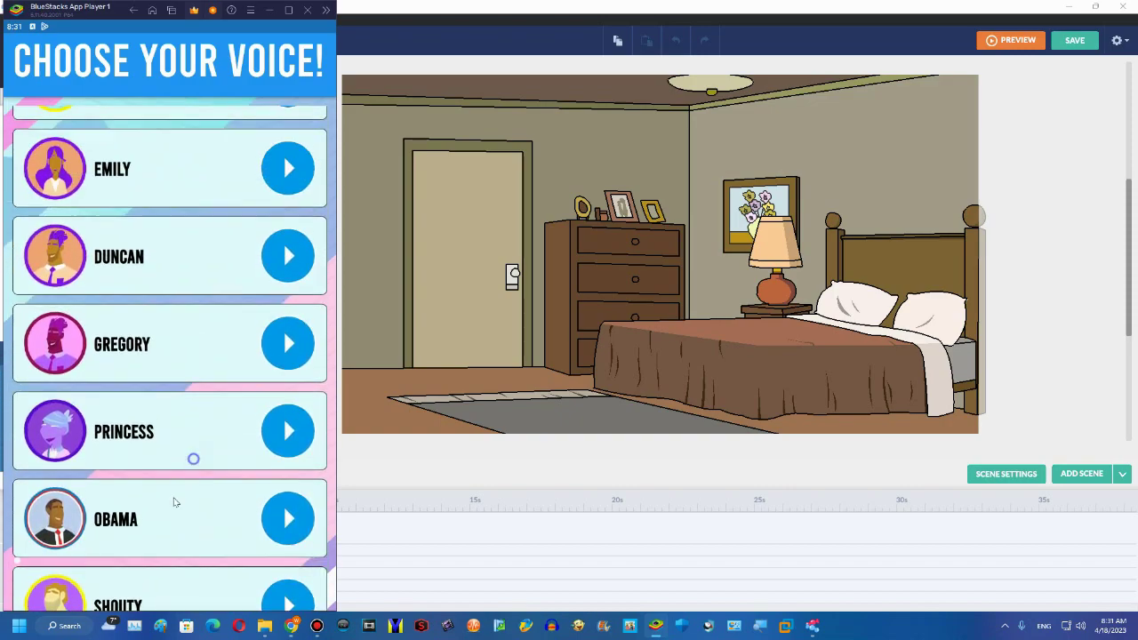
scroll(162, 475, up, 10)
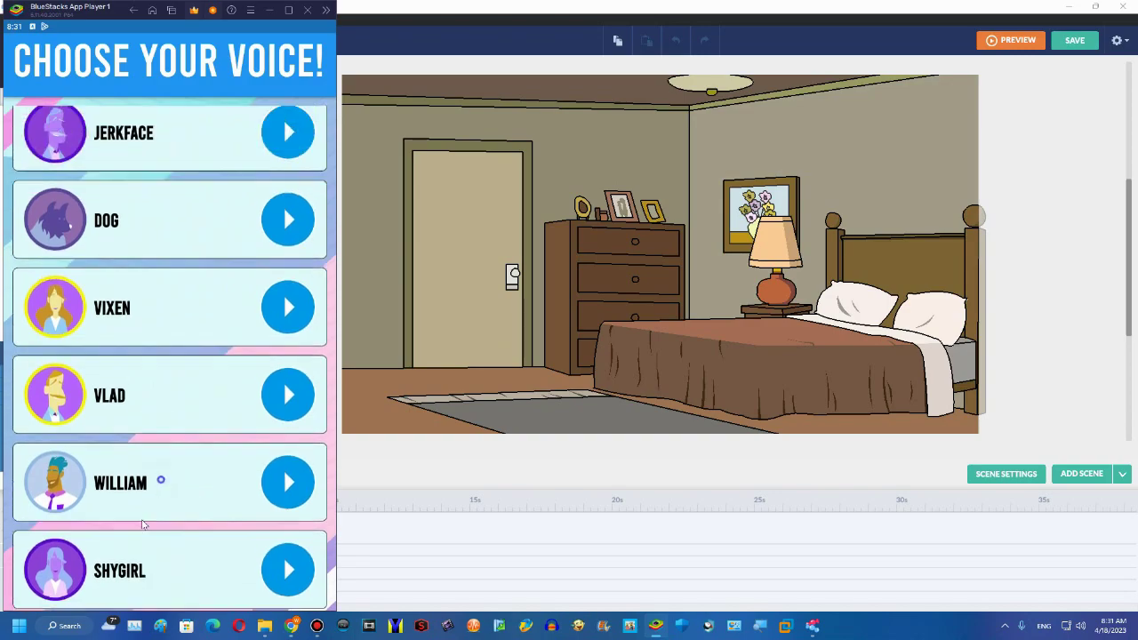
scroll(174, 469, up, 5)
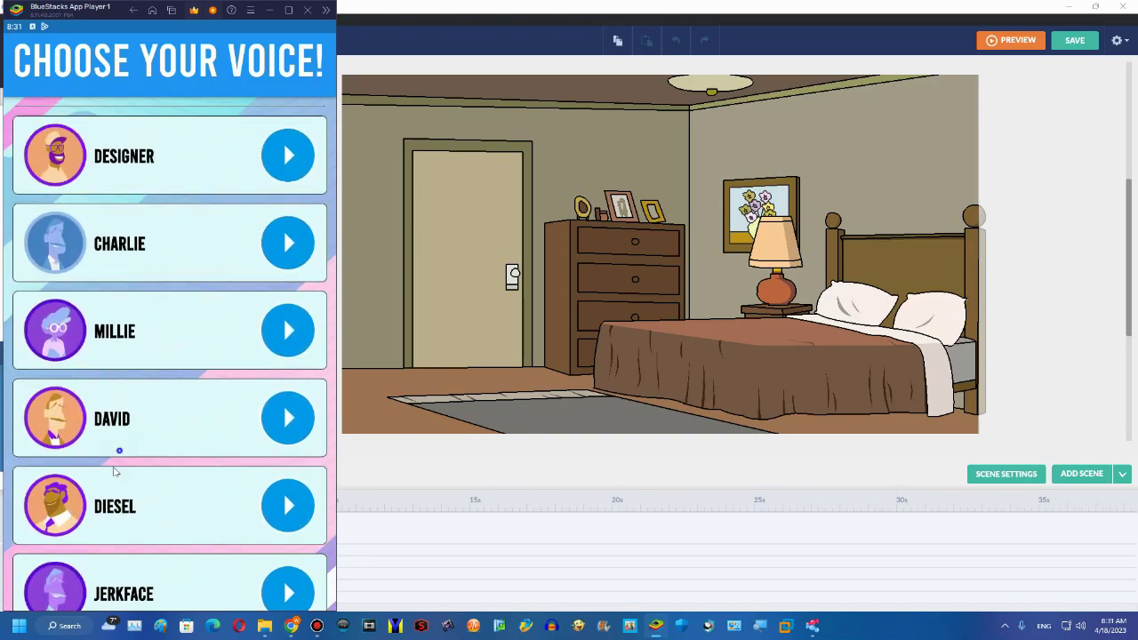
scroll(142, 445, up, 3)
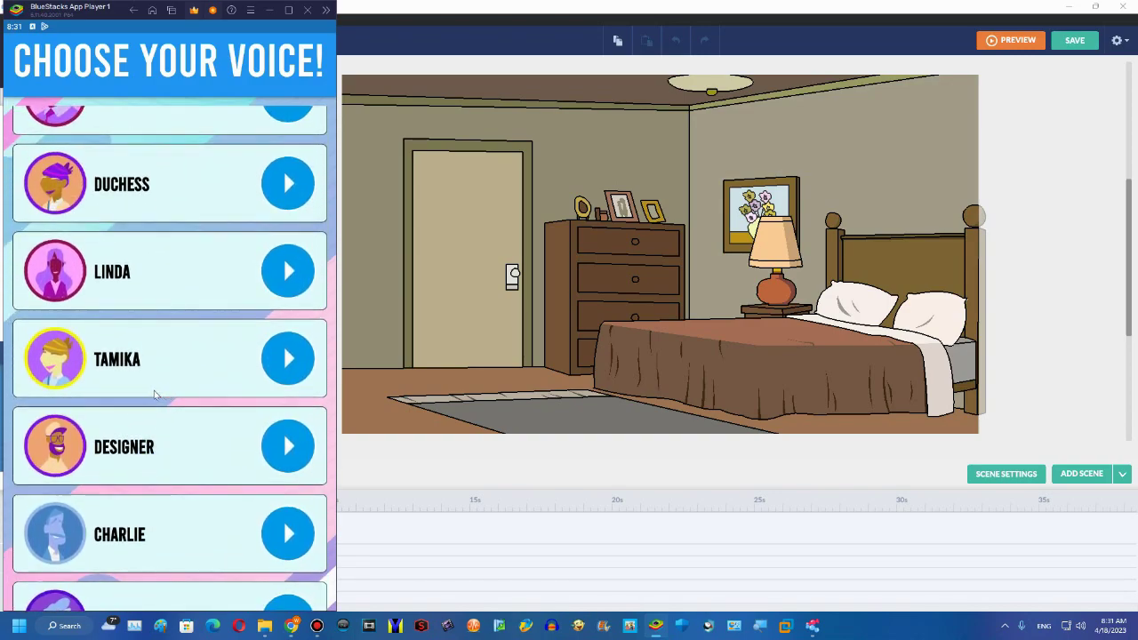
scroll(156, 453, up, 5)
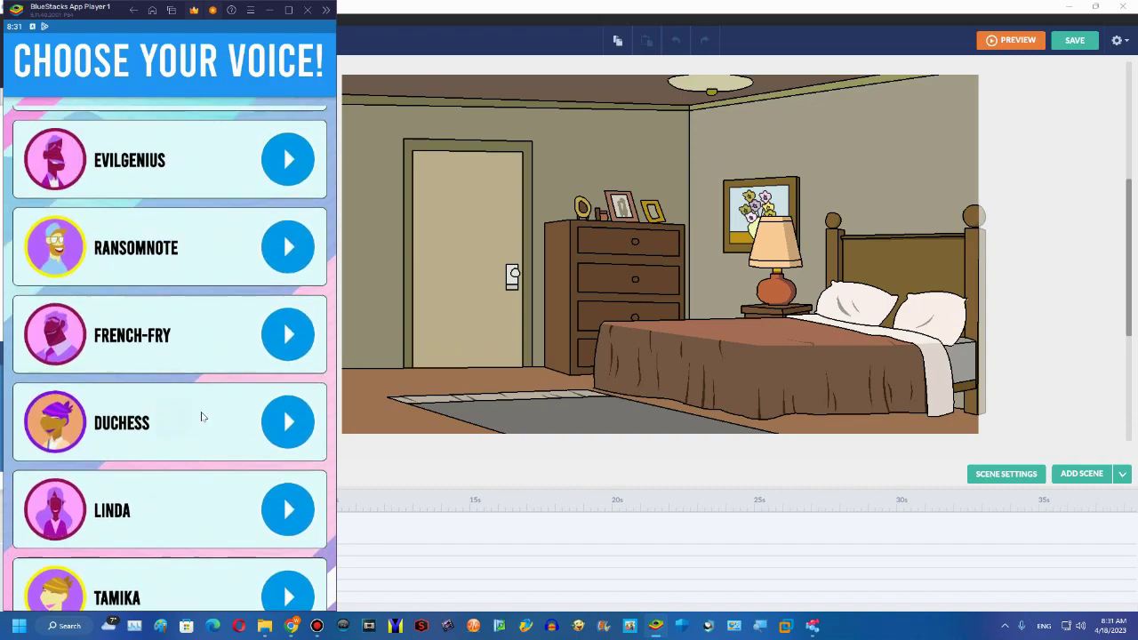
scroll(213, 378, up, 2)
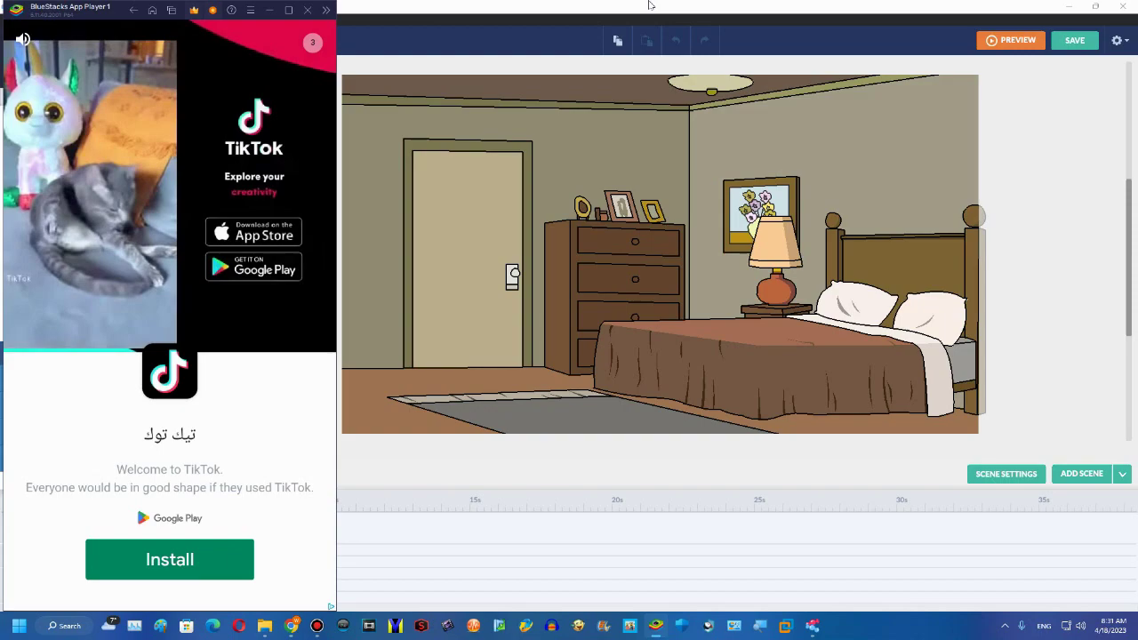
Dismiss the TikTok ad and open the Duchess voice page
mouse_move(617, 7)
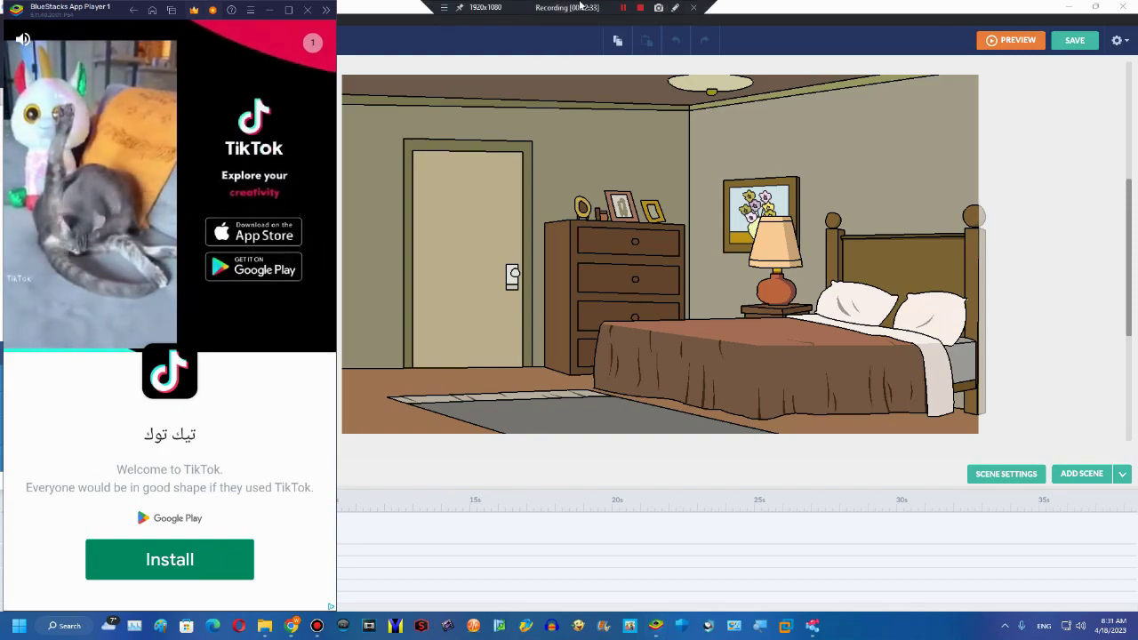
click(312, 43)
click(279, 378)
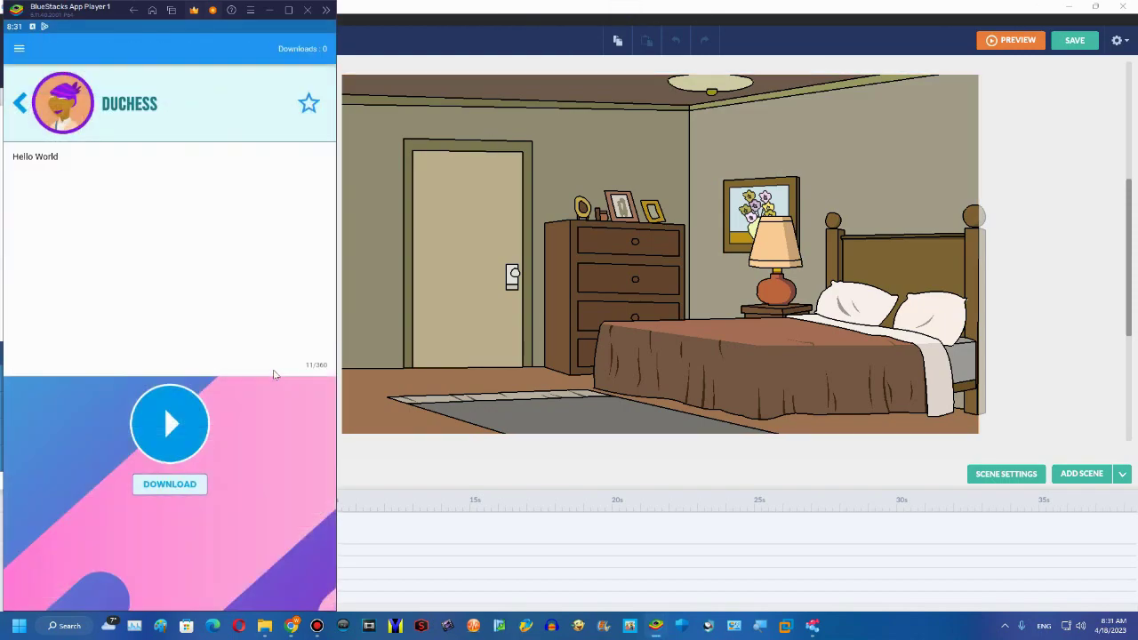
Replace 'Hello World' with a long run of o's and try downloading the Duchess clip
click(187, 165)
key(BackSpace)
key(BackSpace)
key(BackSpace)
text(o)
click(103, 179)
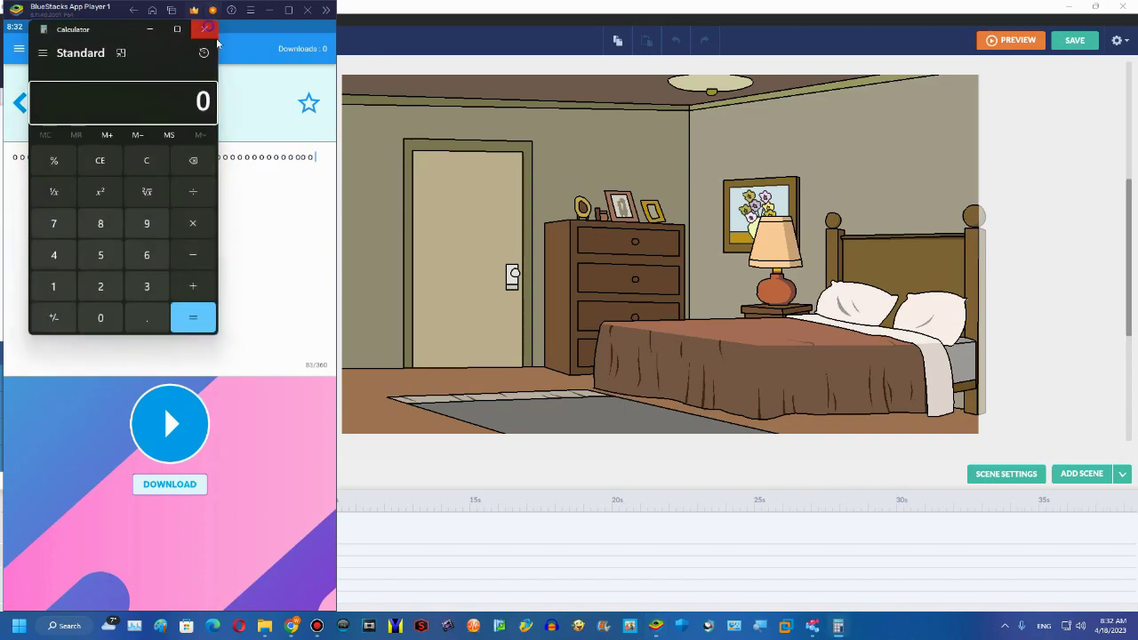
click(204, 28)
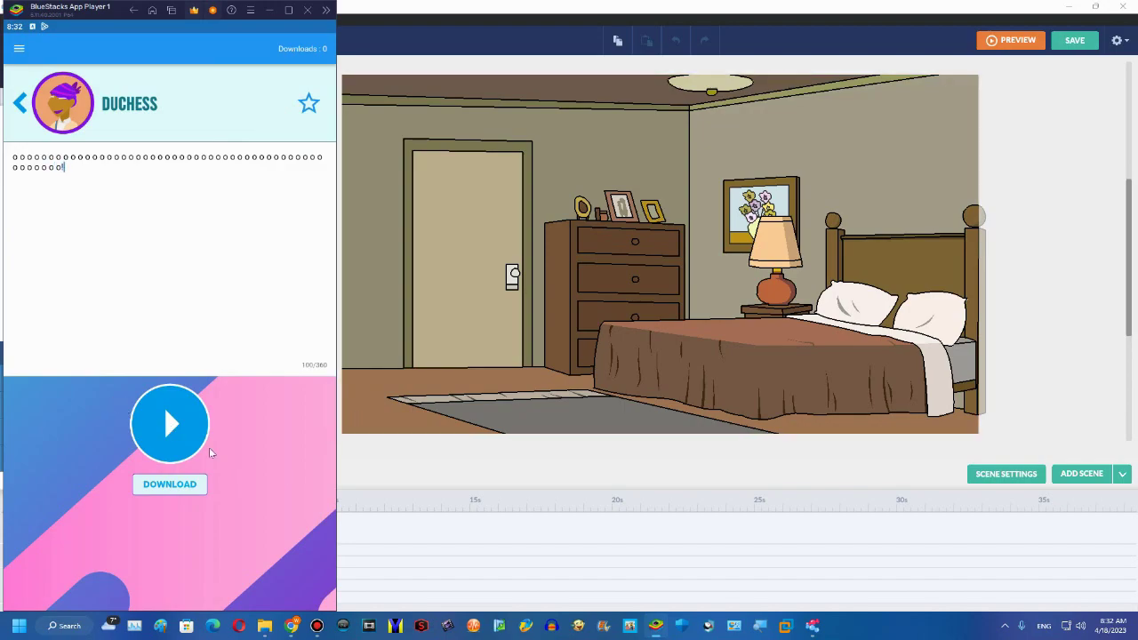
click(161, 487)
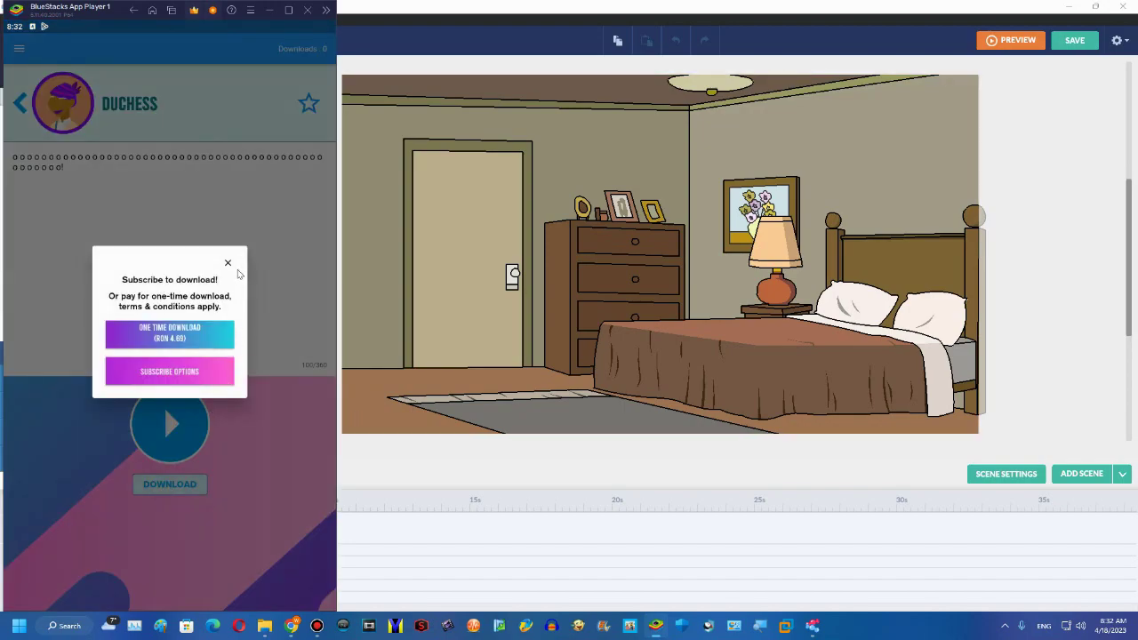
Dismiss the subscribe prompt and the news ad, returning to Voiceforge's voice list
click(227, 262)
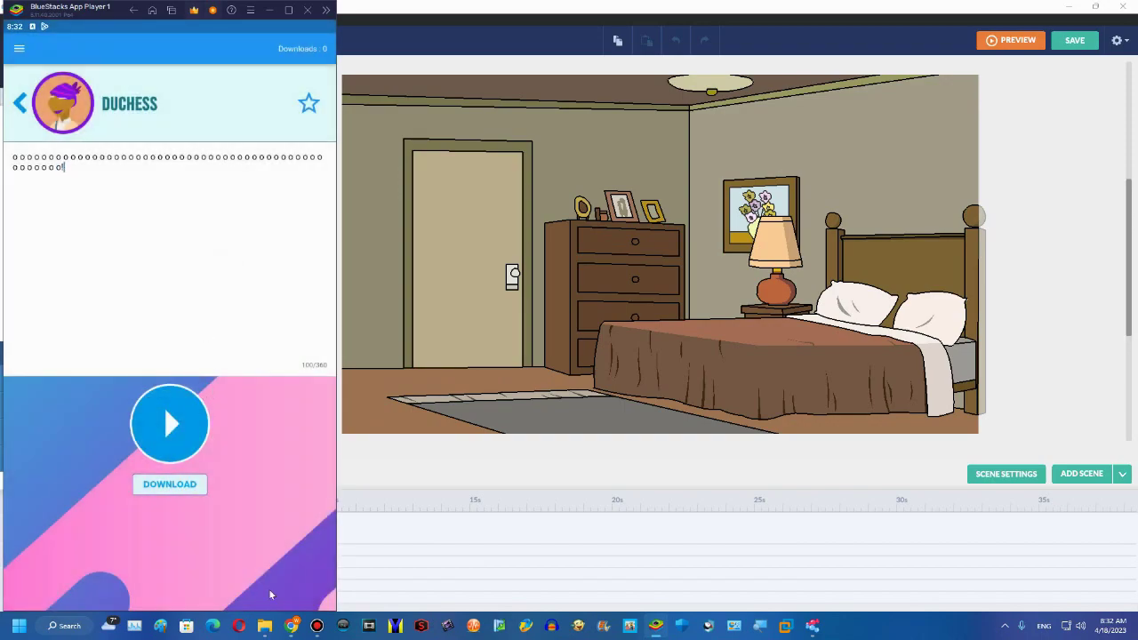
click(158, 407)
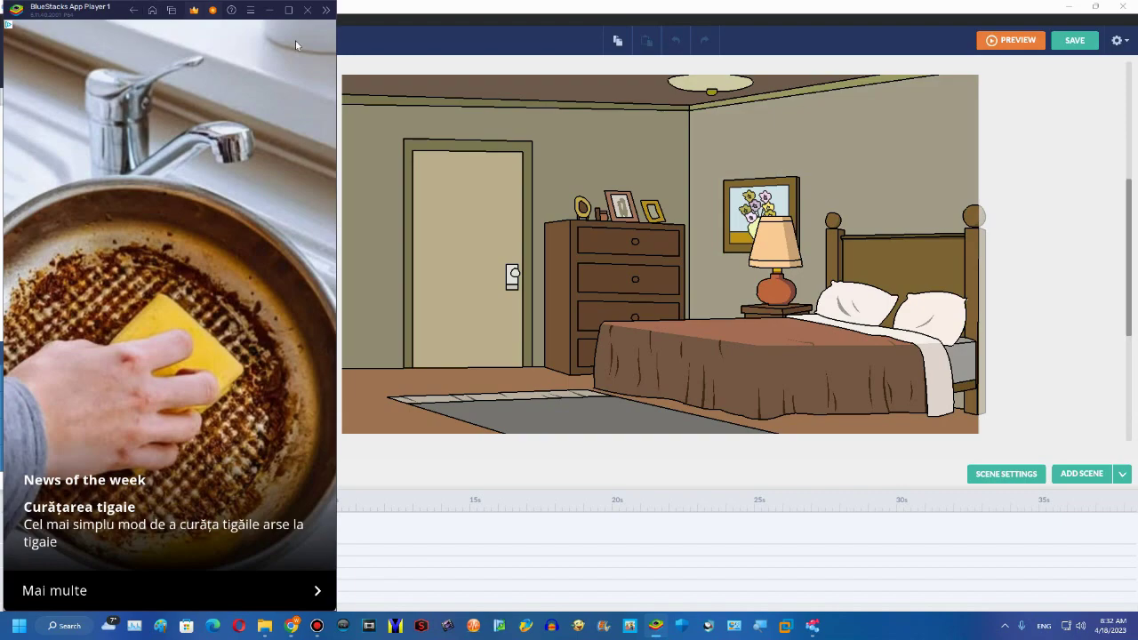
click(313, 42)
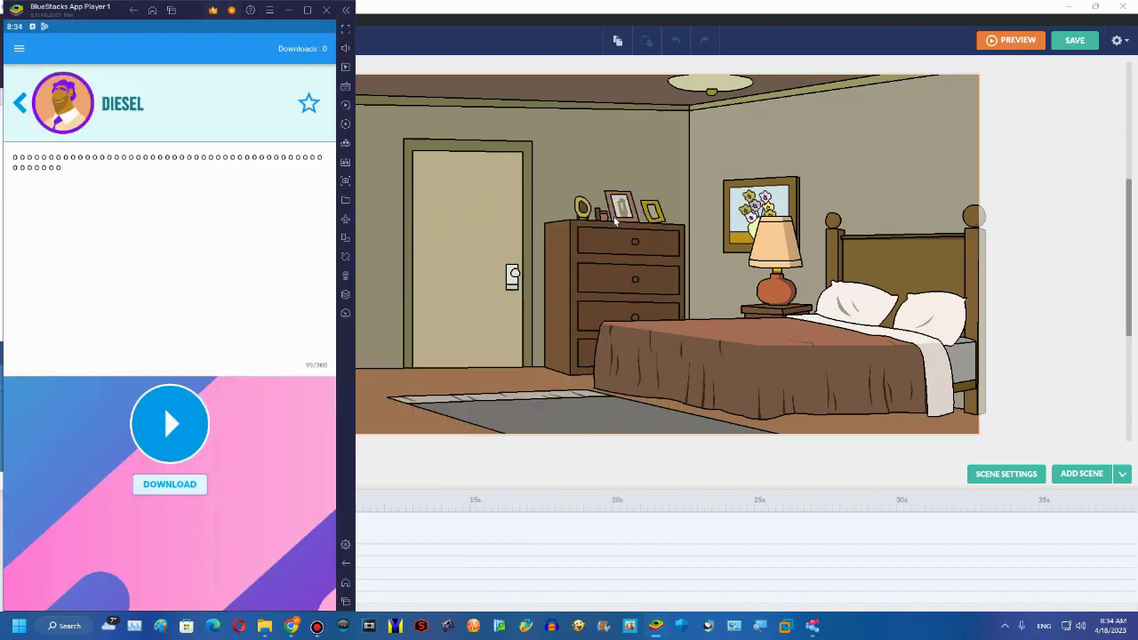
click(21, 103)
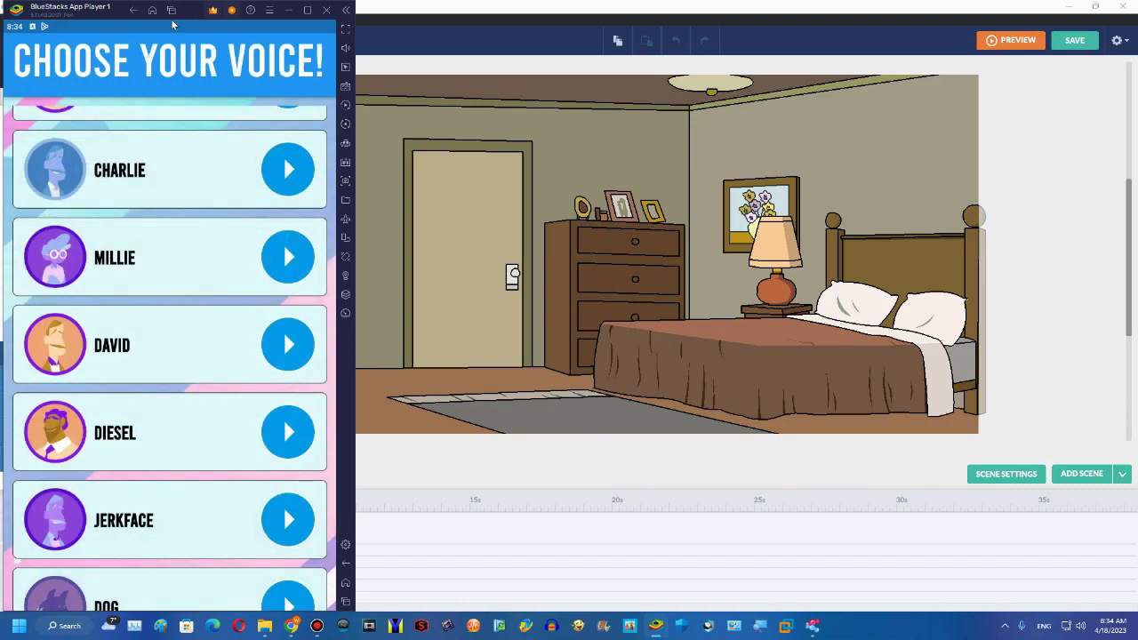
Clear the emulator's recent apps and minimize the BlueStacks window
click(171, 9)
click(147, 576)
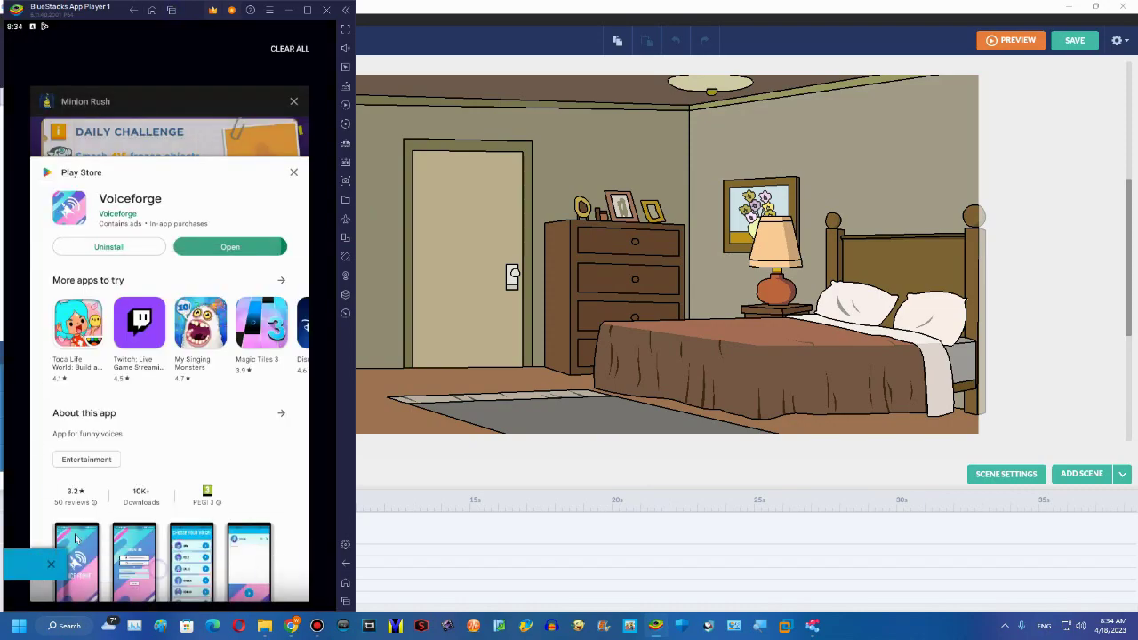
click(289, 10)
Maximize Chrome and search Google for 'mp4 to wav'
click(292, 626)
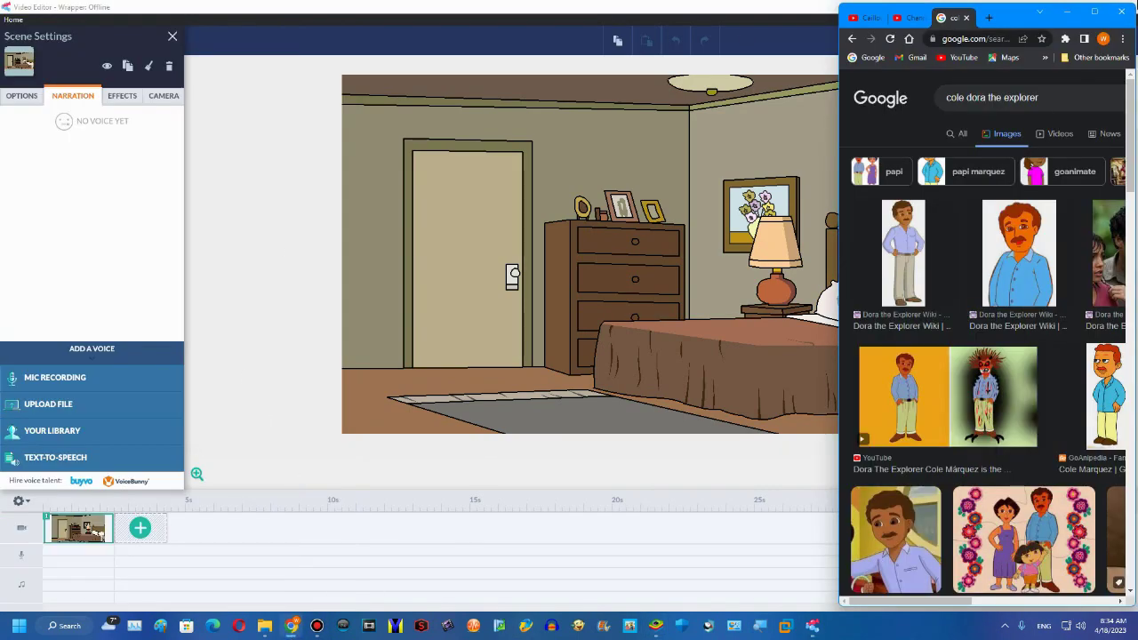
click(1096, 13)
click(273, 32)
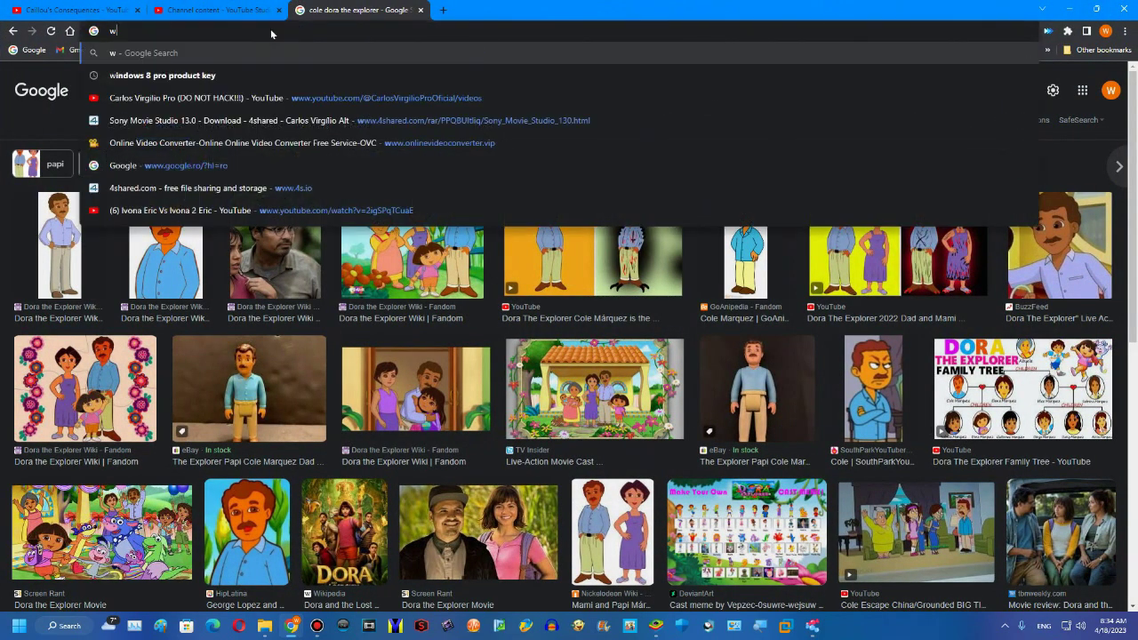
text(mp4 to wav)
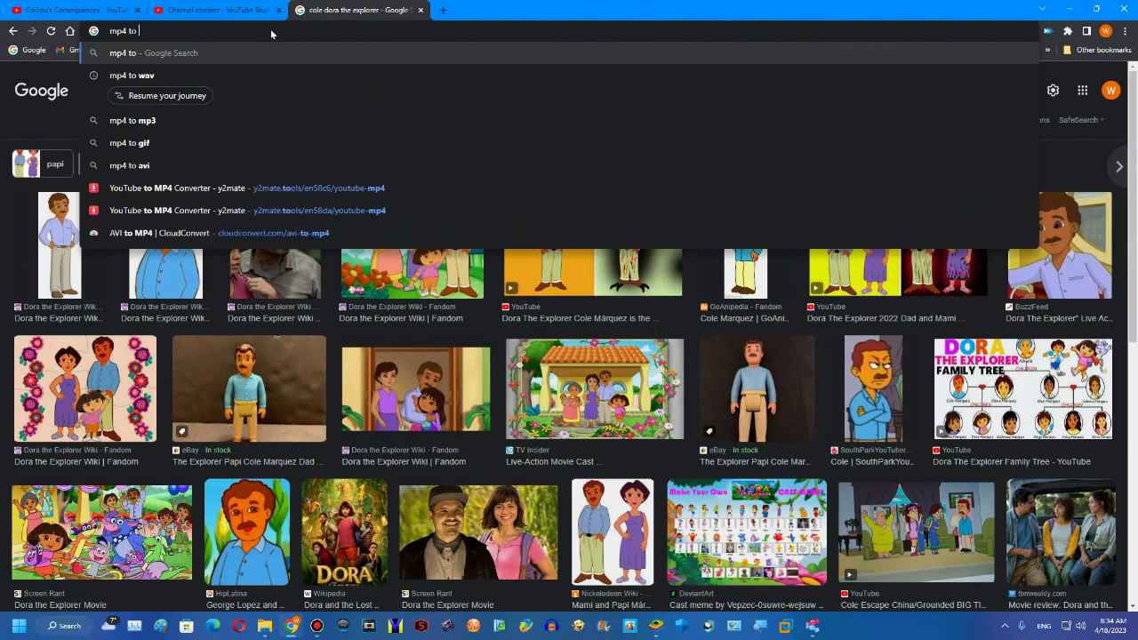
key(Return)
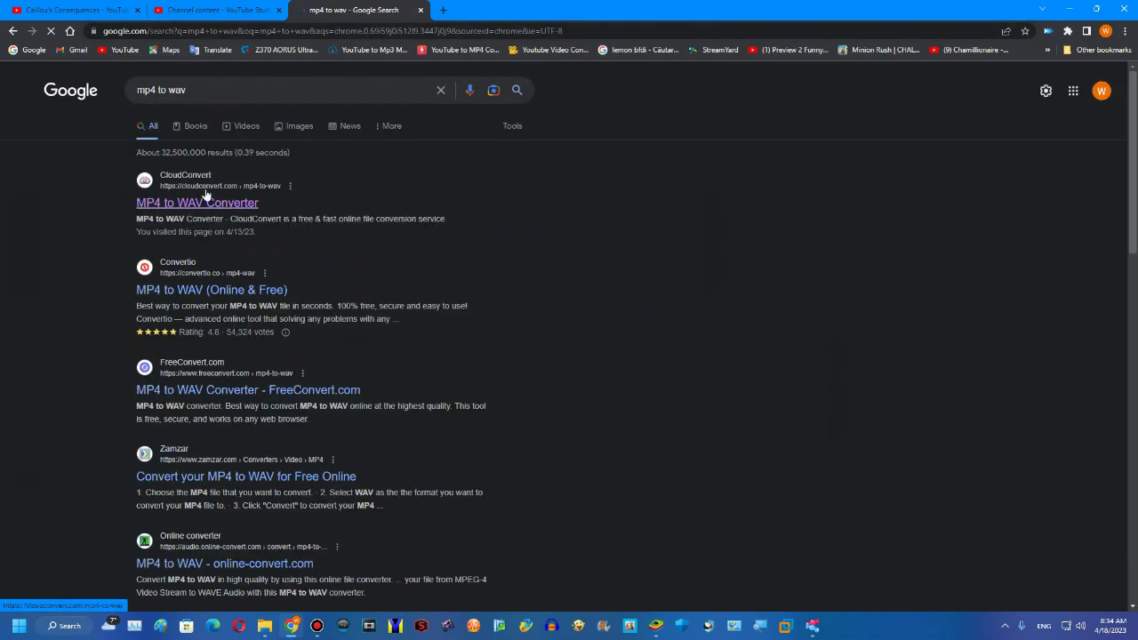
click(202, 203)
click(532, 284)
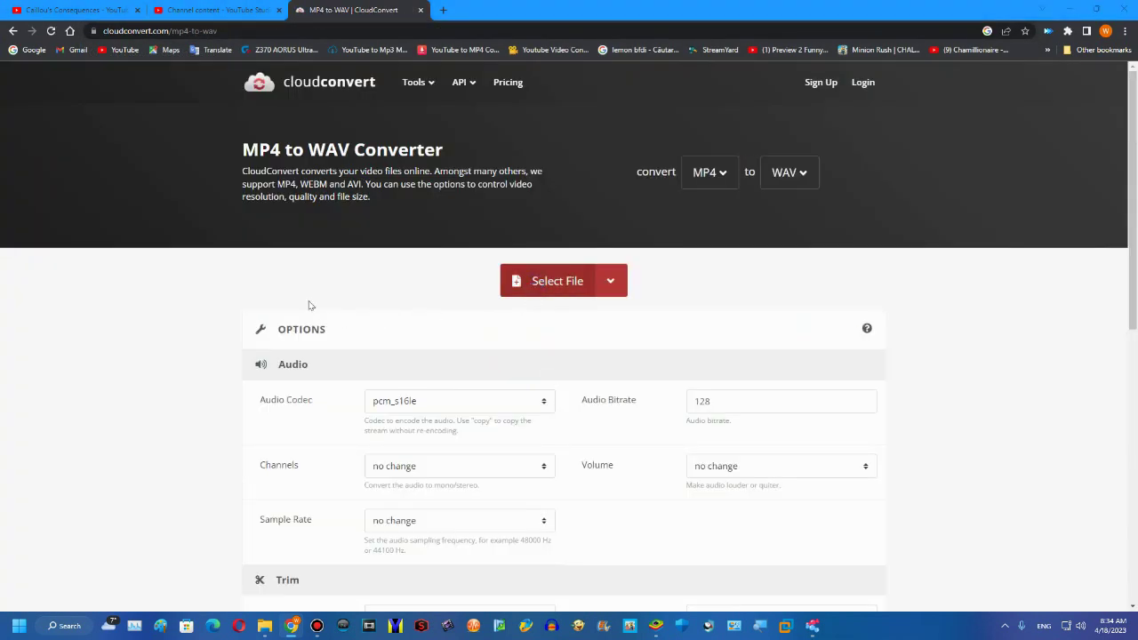
scroll(55, 149, up, 3)
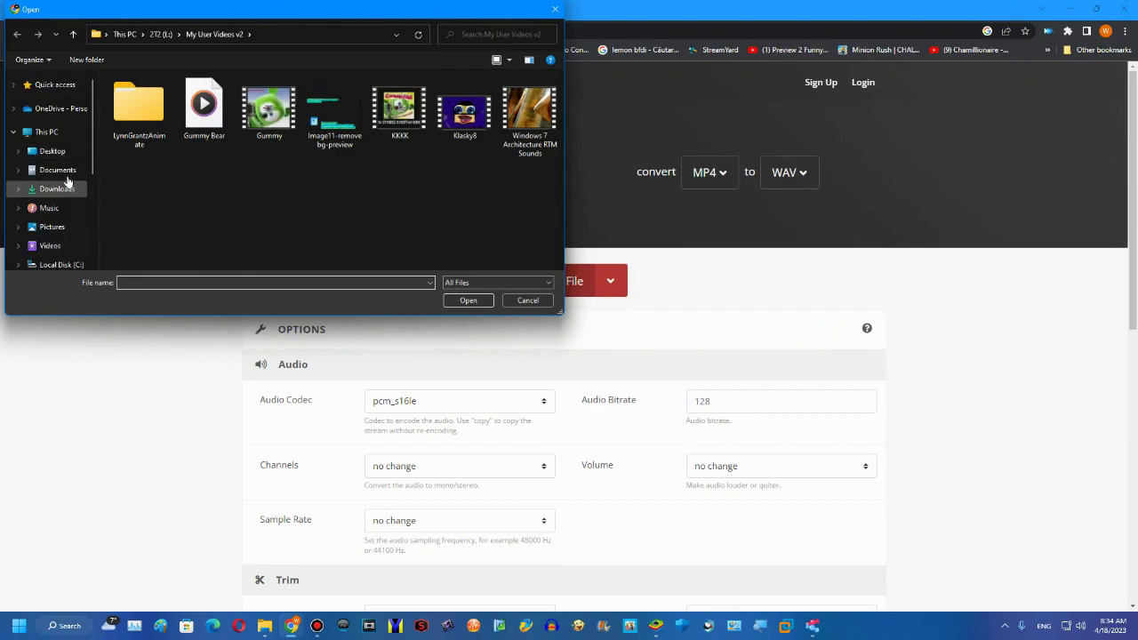
click(55, 170)
double_click(490, 116)
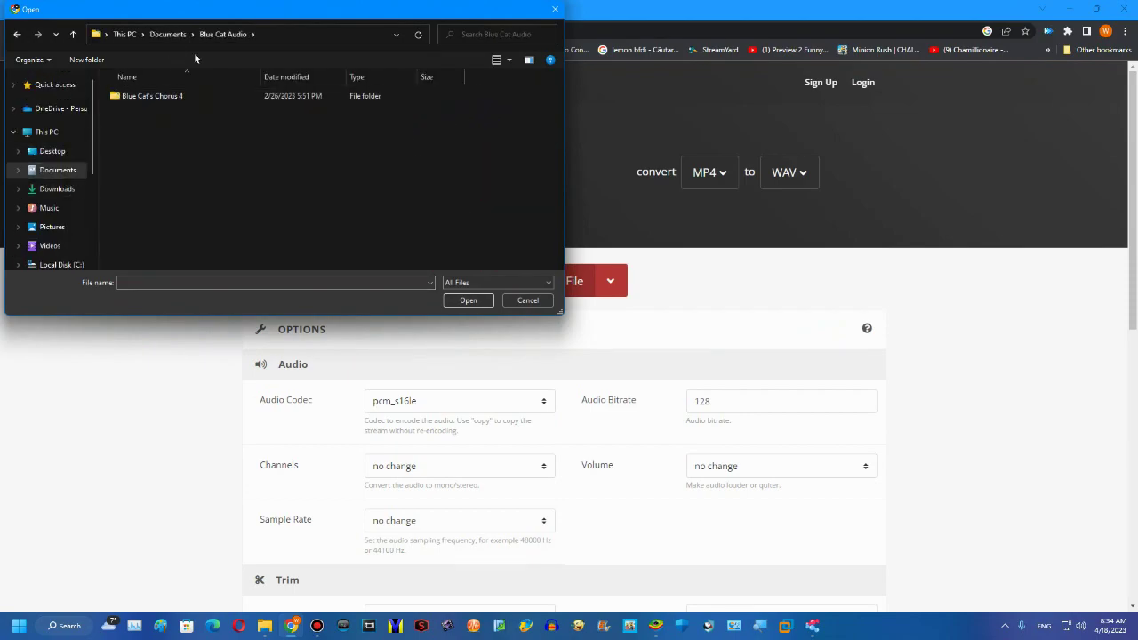
key(alt+Left)
double_click(452, 105)
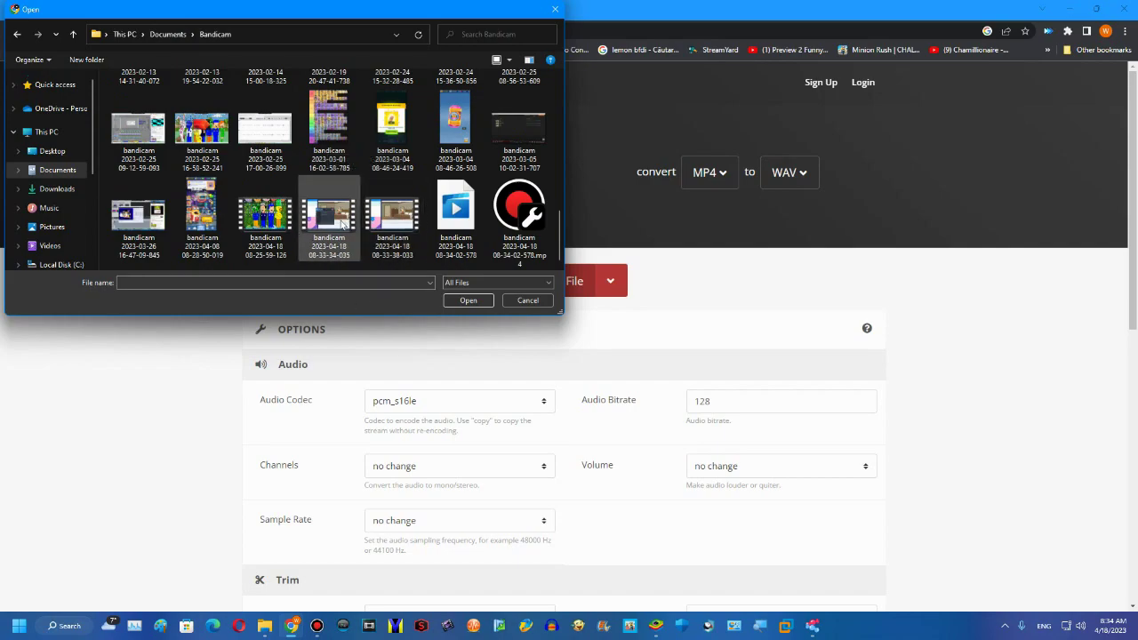
click(312, 222)
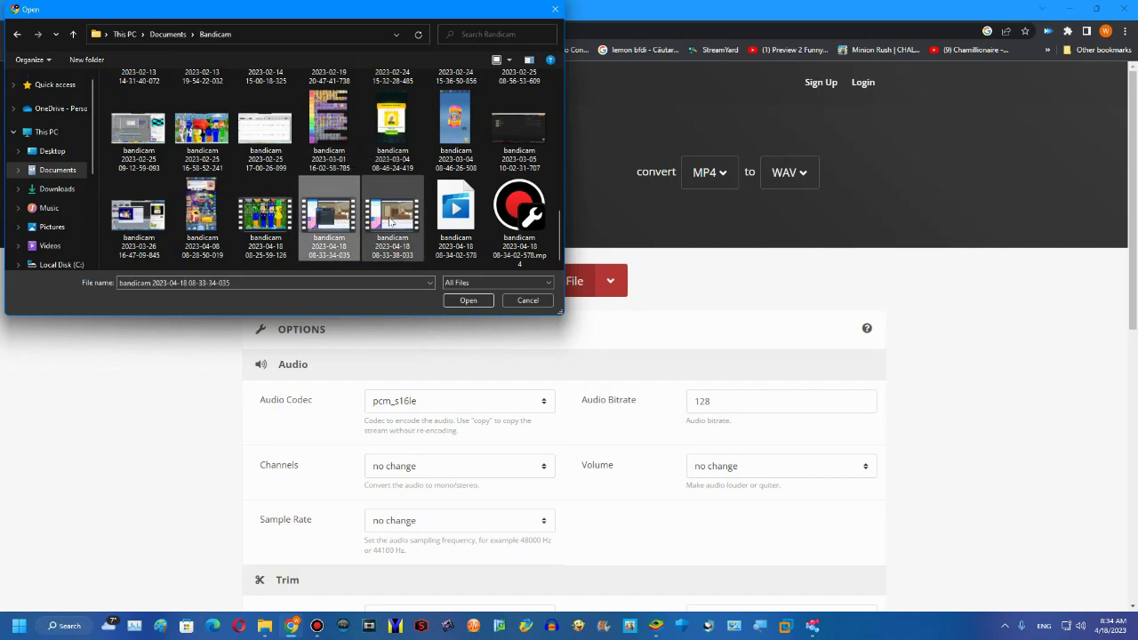
click(329, 222)
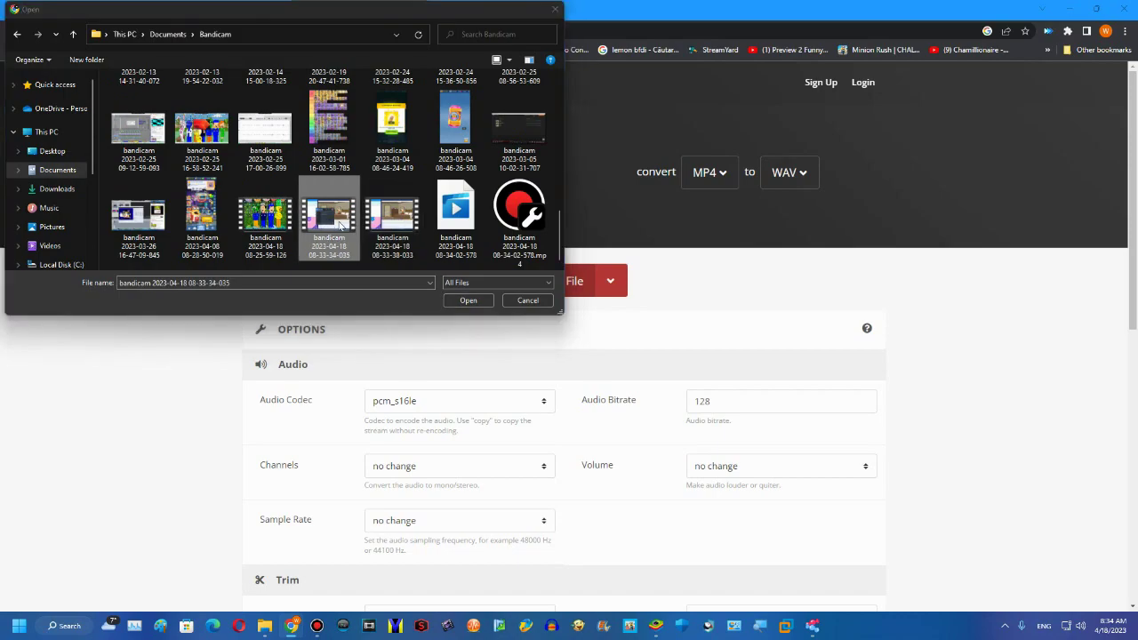
double_click(334, 223)
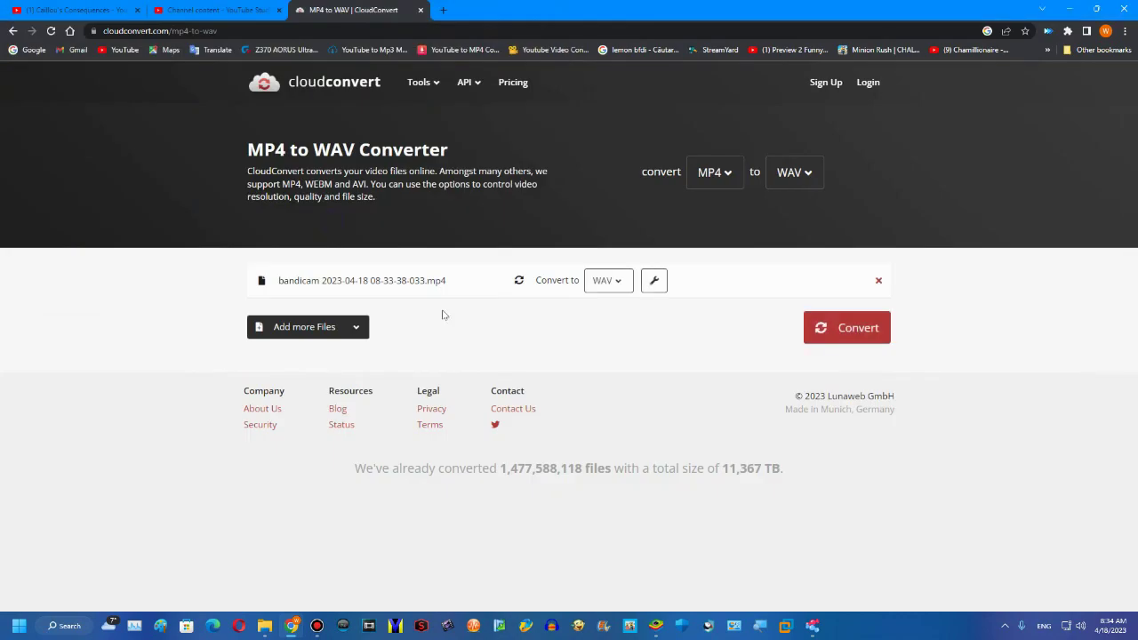
click(824, 330)
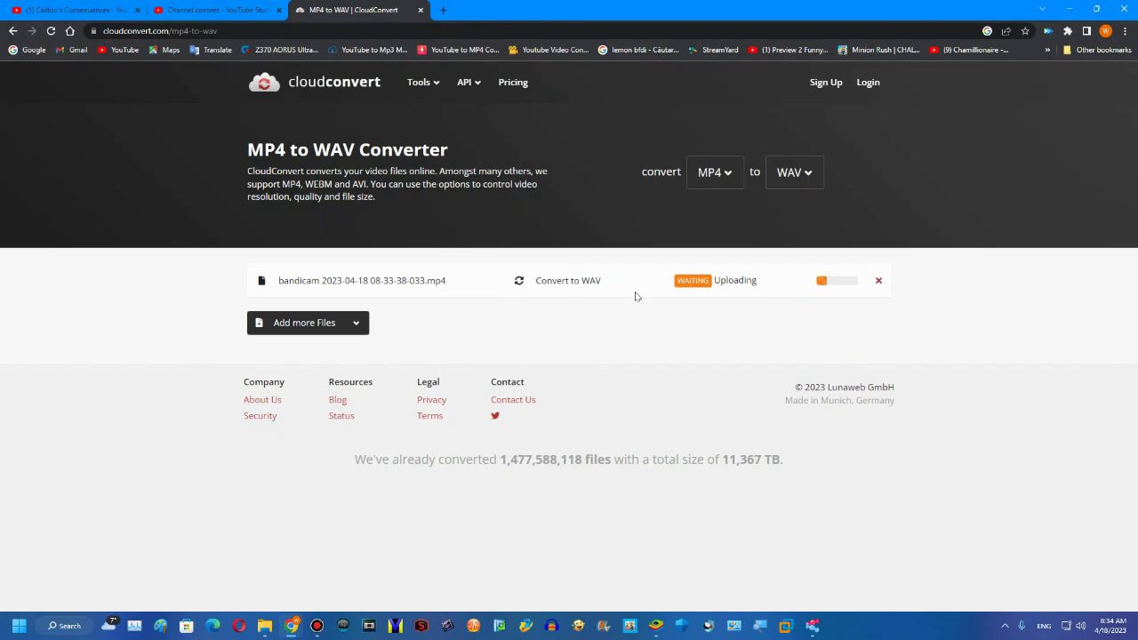
click(818, 288)
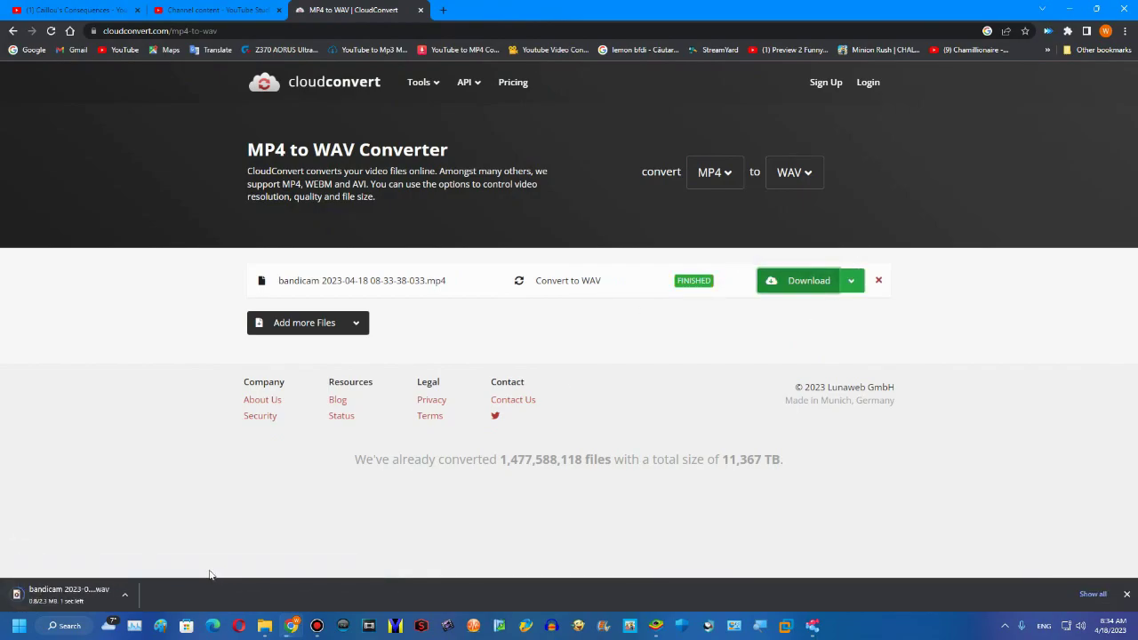
Show the downloaded WAV in the Downloads folder and restore Chrome to a smaller window
click(125, 595)
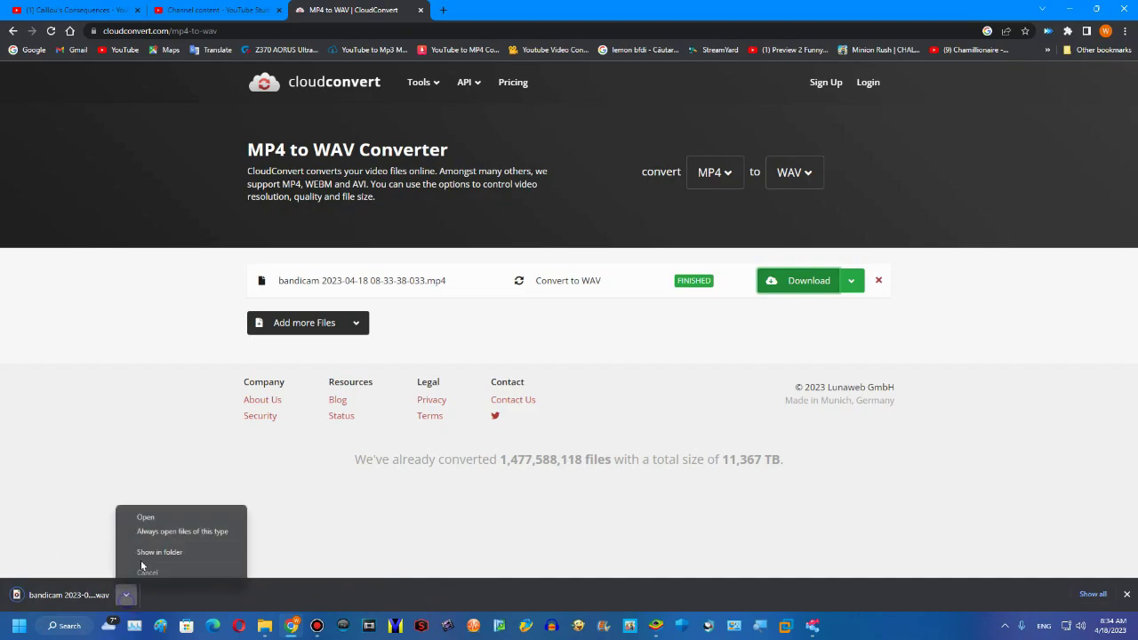
click(140, 552)
click(1092, 10)
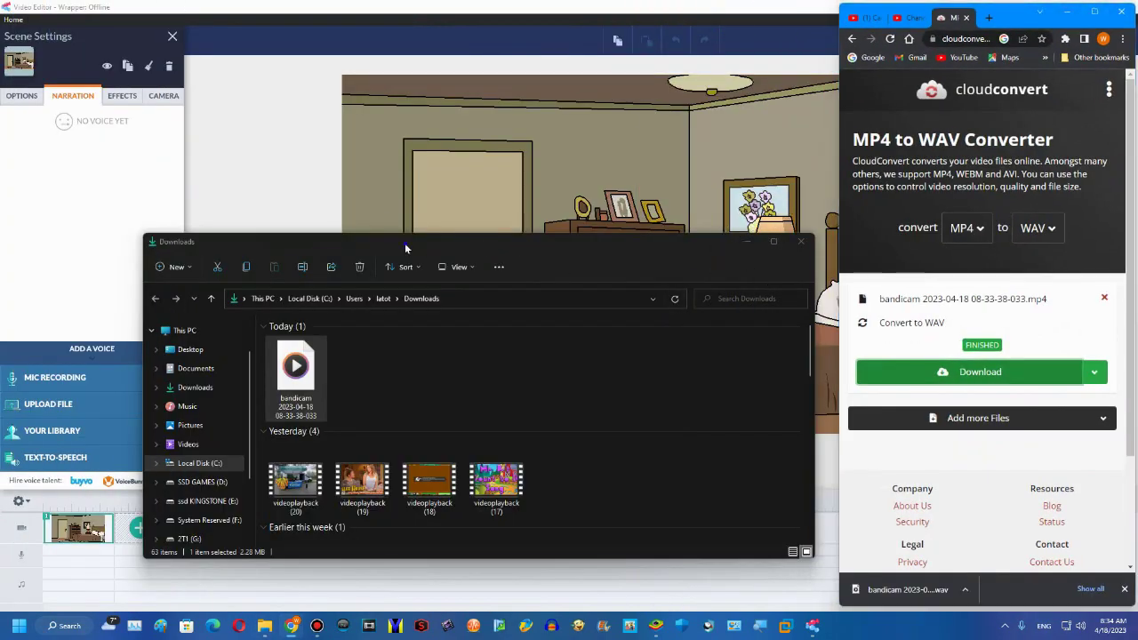
Drag the mustached man in the blue shirt from Characters onto the bedroom stage
click(272, 139)
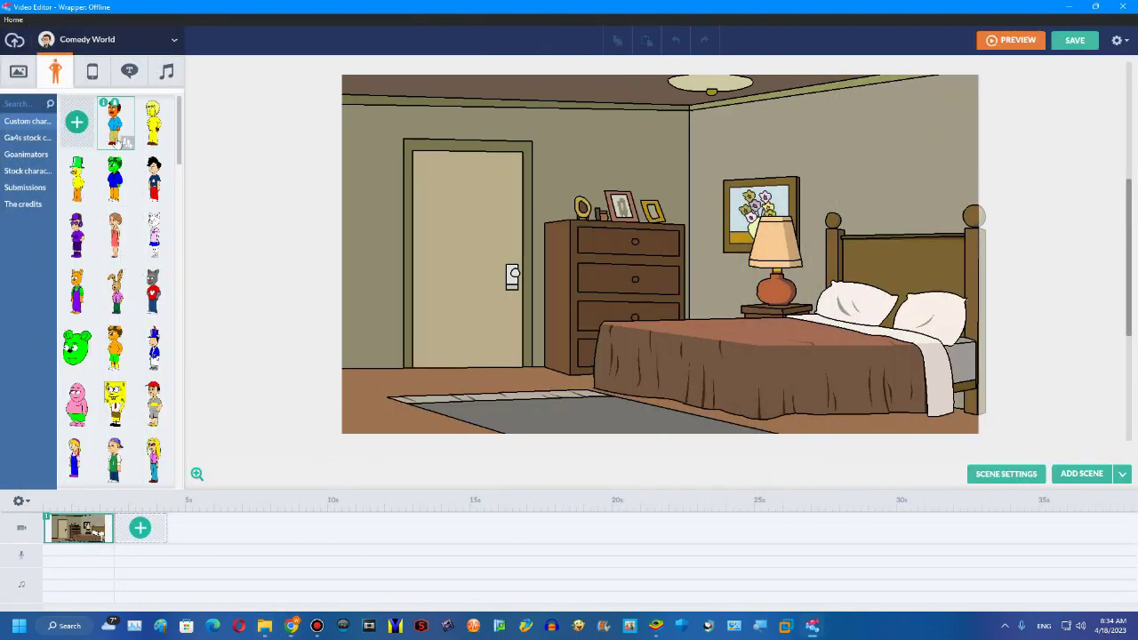
drag(118, 142, 634, 292)
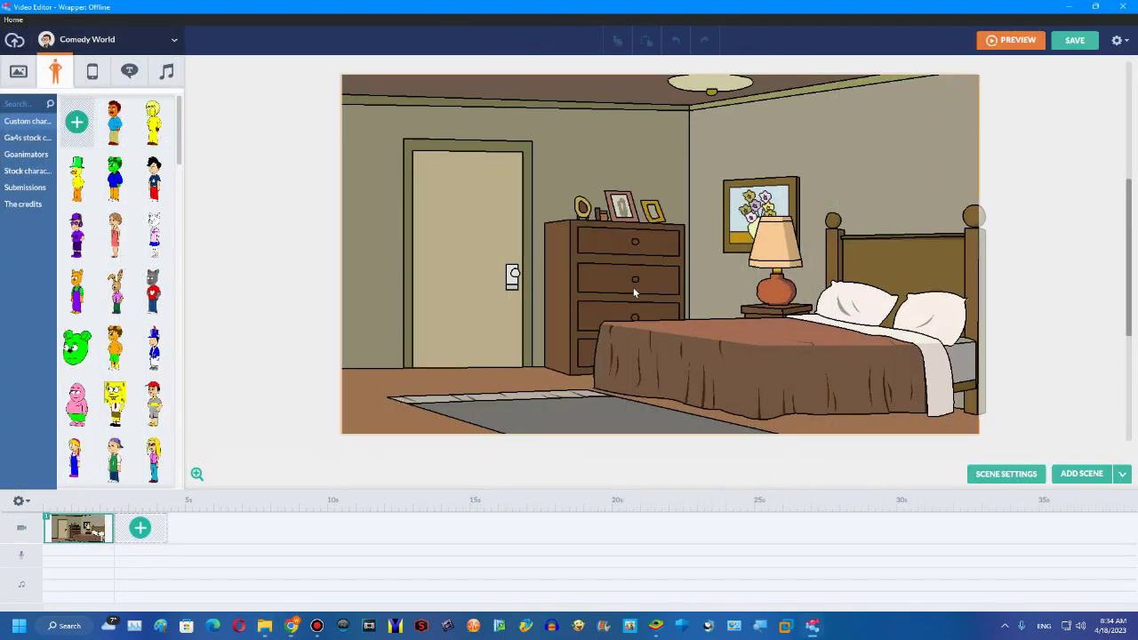
click(123, 133)
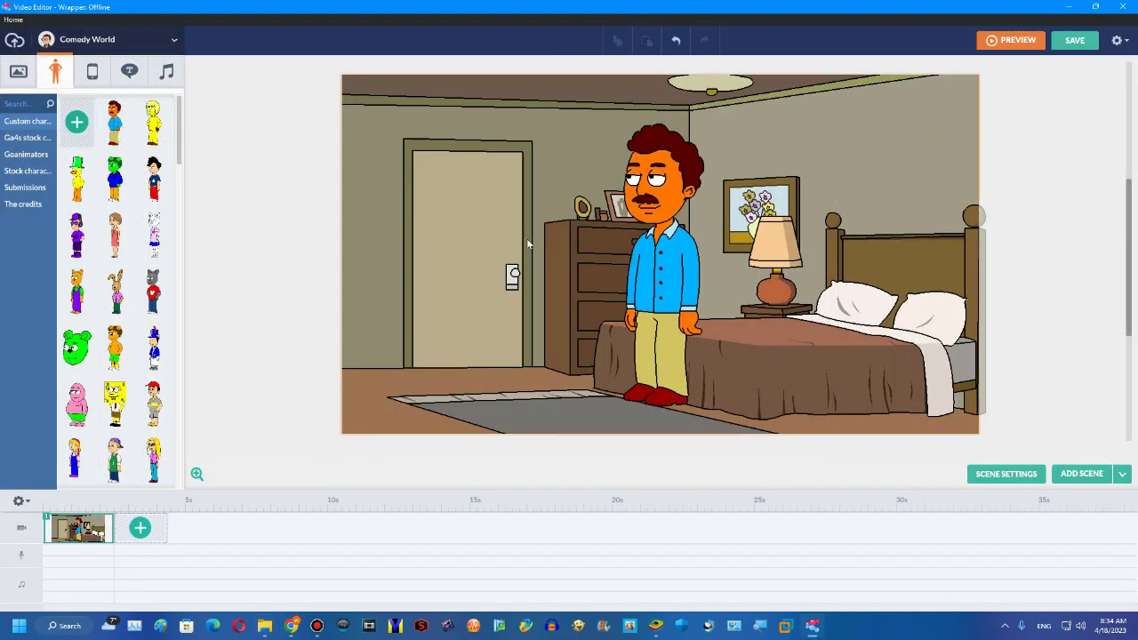
Give the mustached character an angry pose from the Emotion category
click(686, 292)
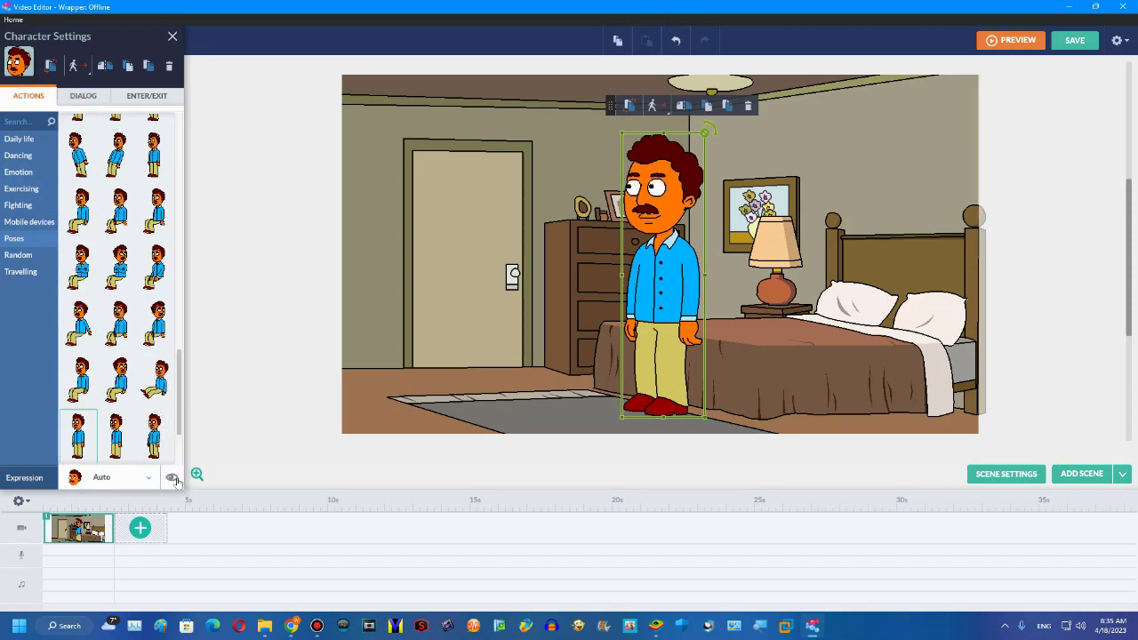
click(17, 172)
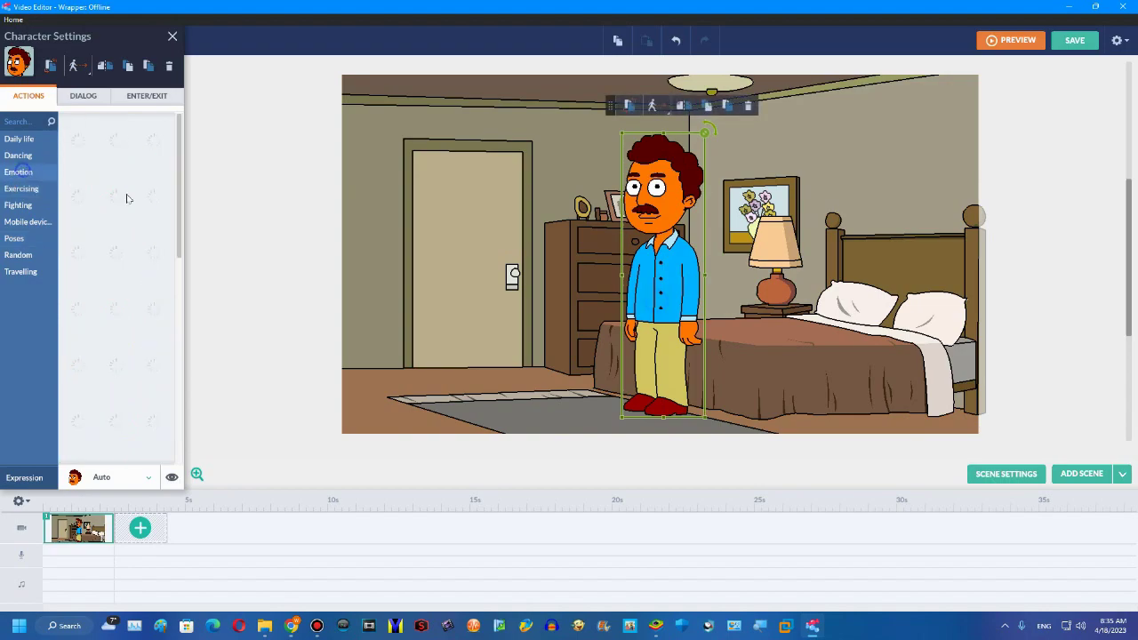
click(177, 256)
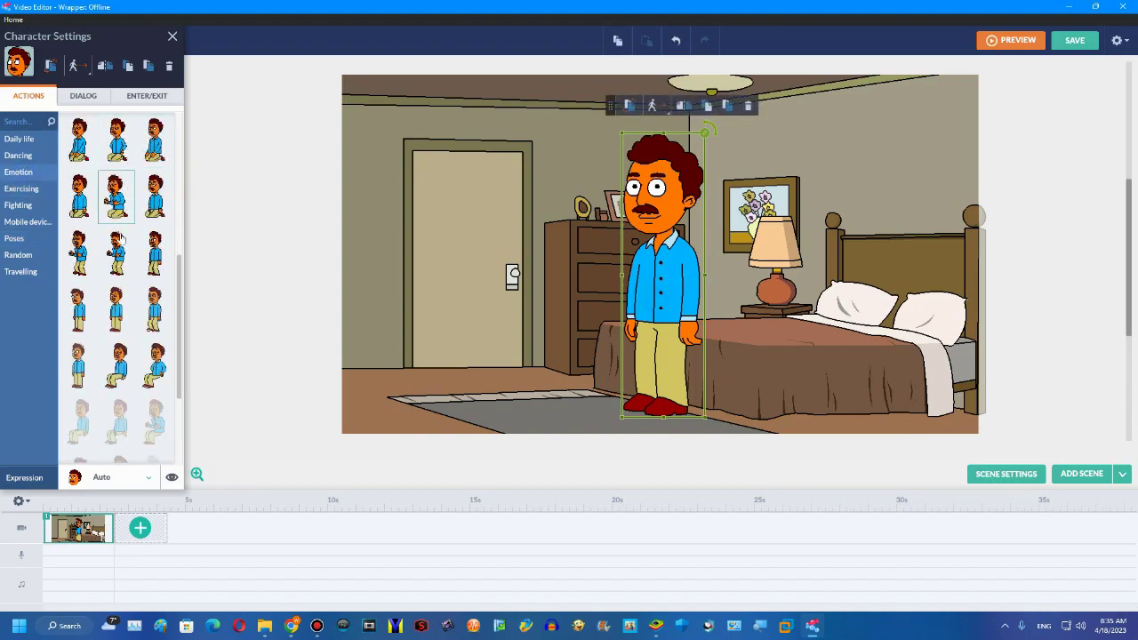
scroll(183, 294, up, 3)
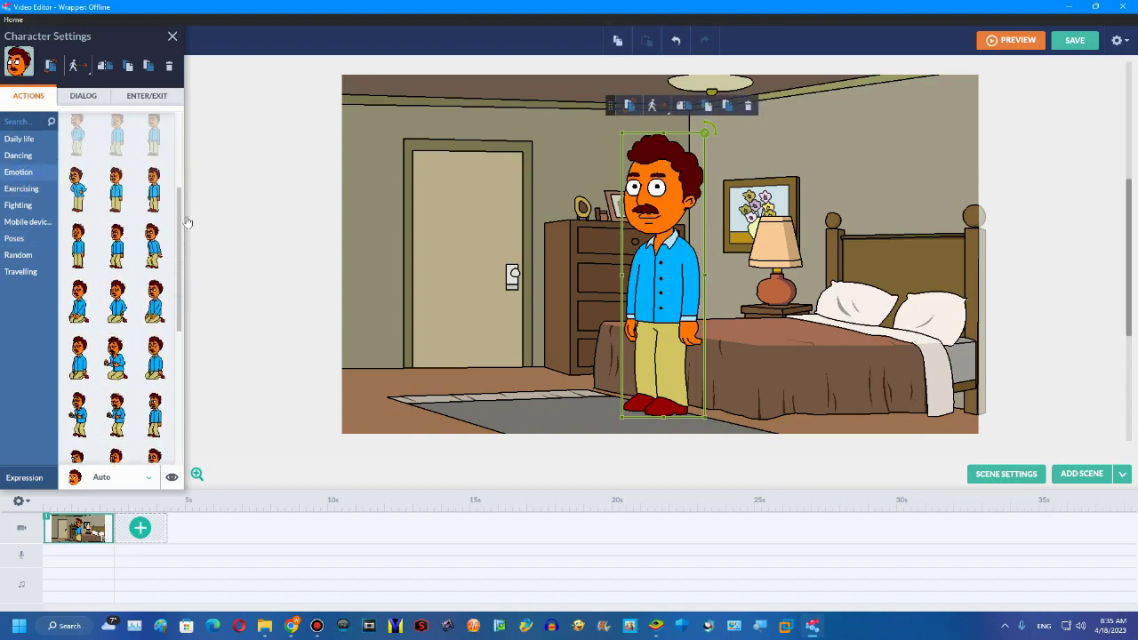
click(154, 253)
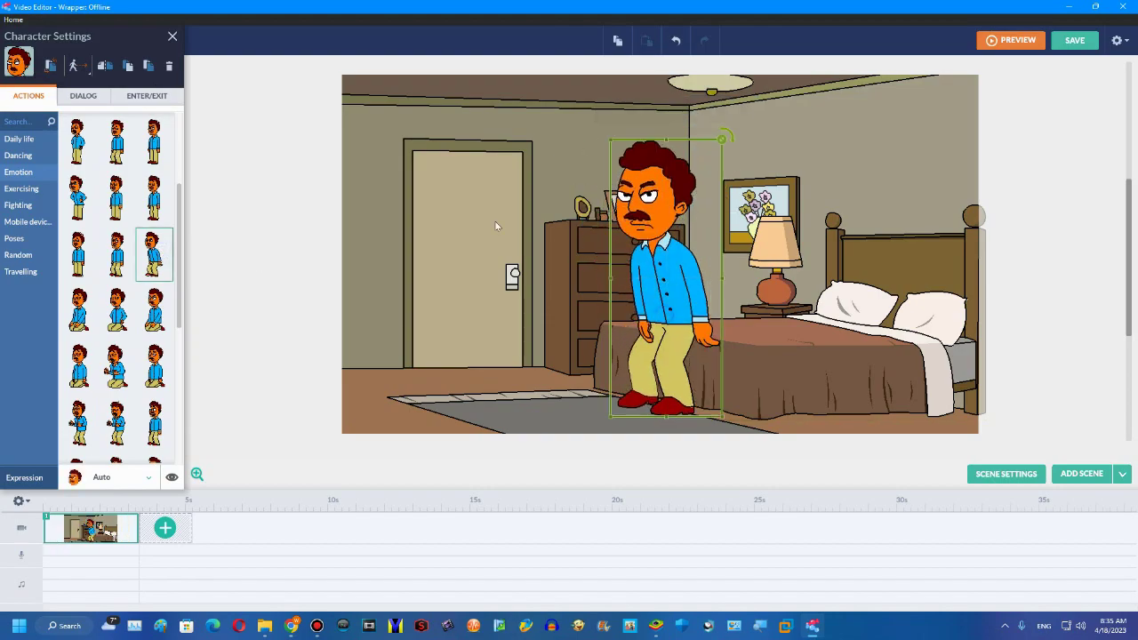
click(82, 99)
click(54, 378)
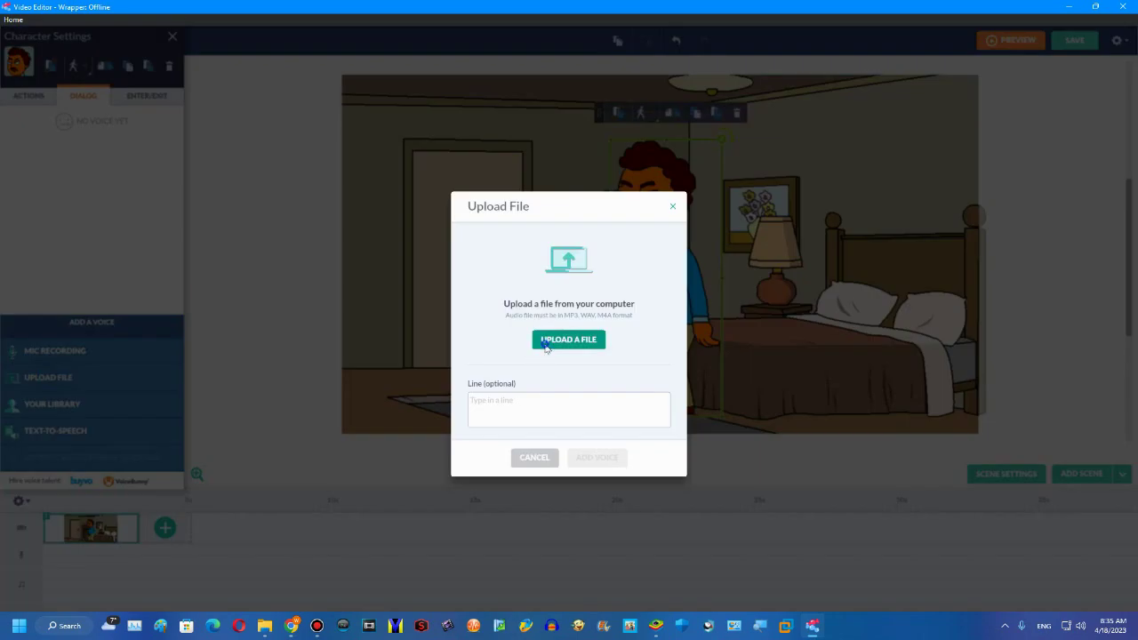
click(546, 347)
click(137, 151)
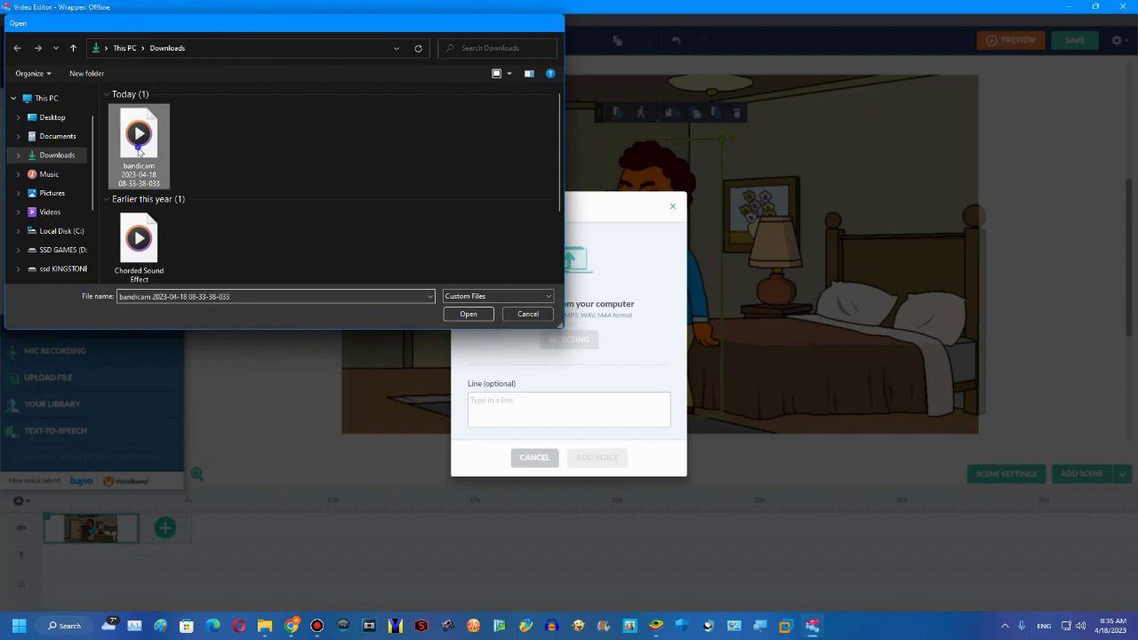
double_click(138, 151)
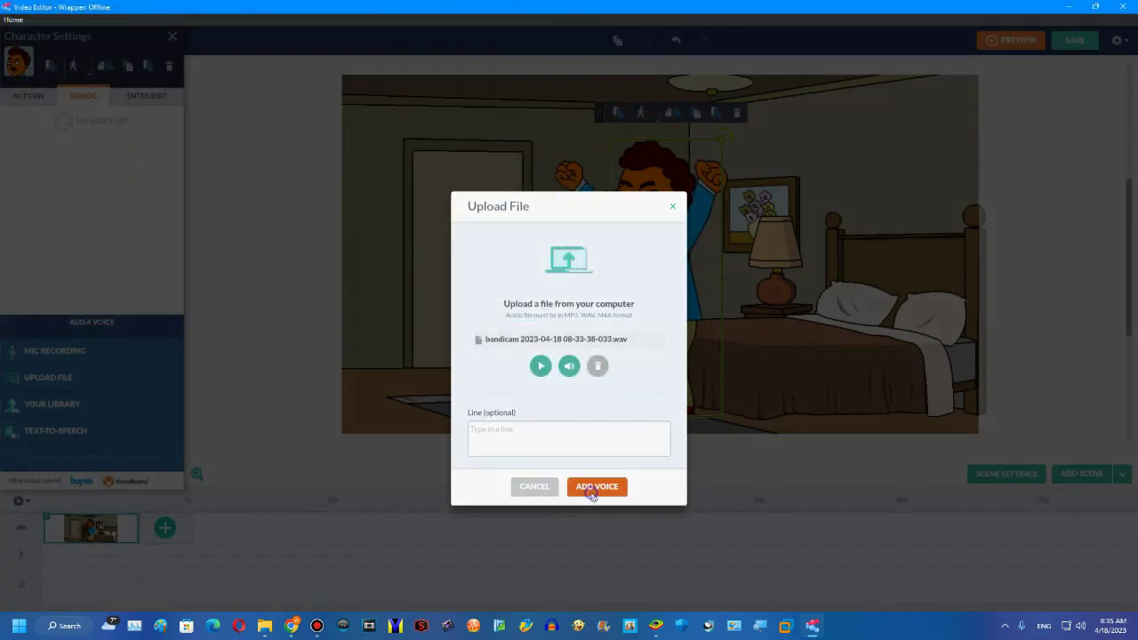
click(591, 486)
click(610, 373)
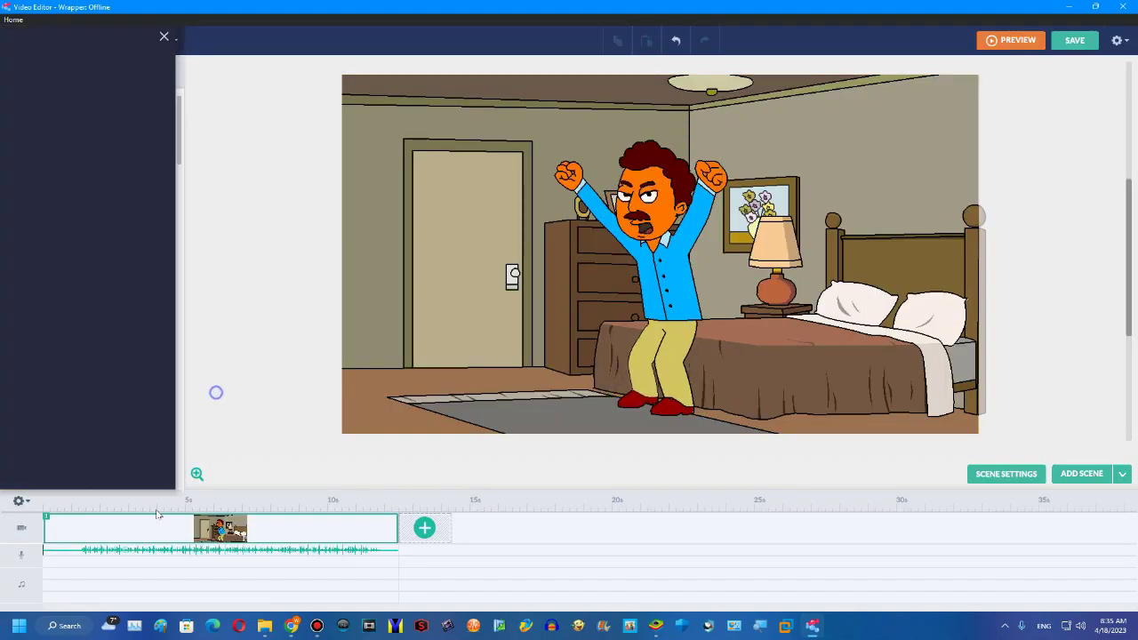
Detach the voice track from the scene and trim its end to about 10.5 s
right_click(92, 548)
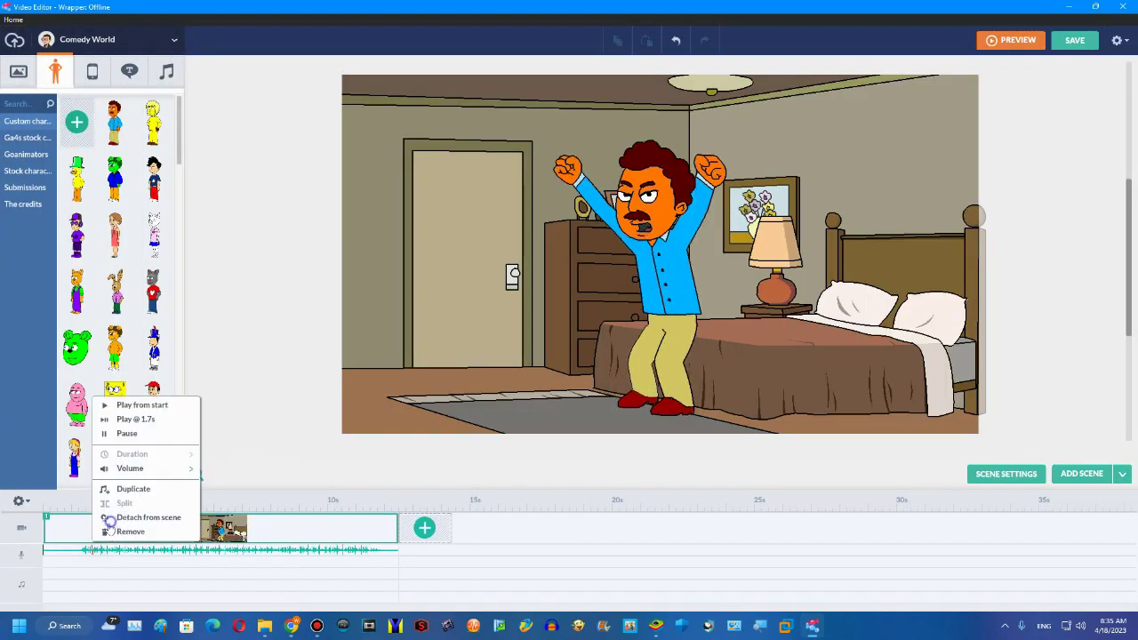
click(107, 519)
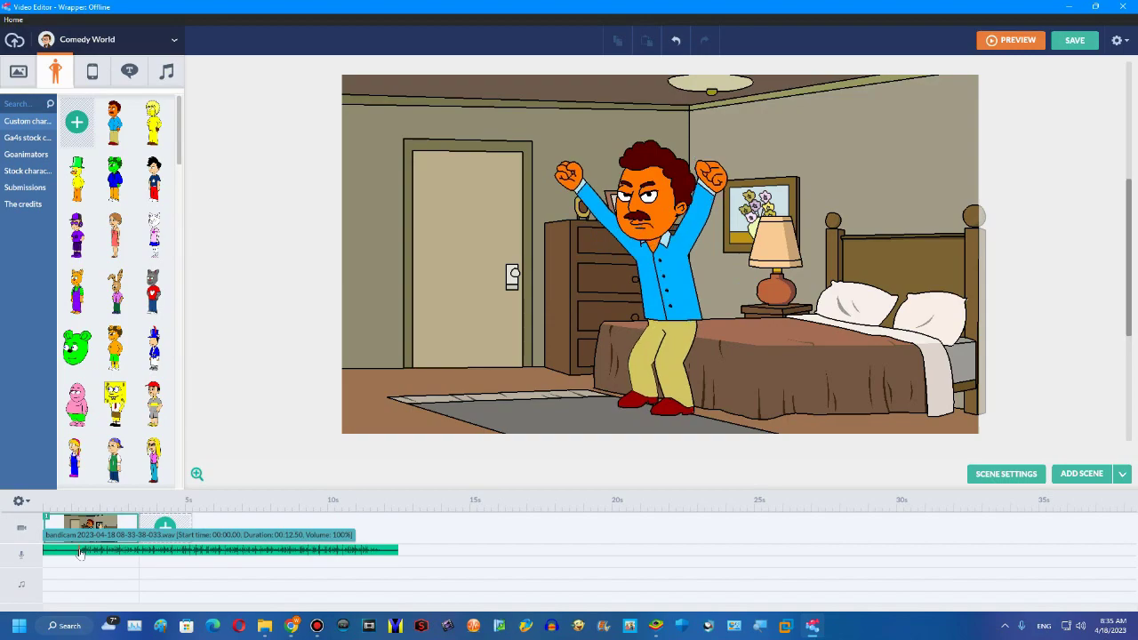
right_click(79, 552)
click(63, 556)
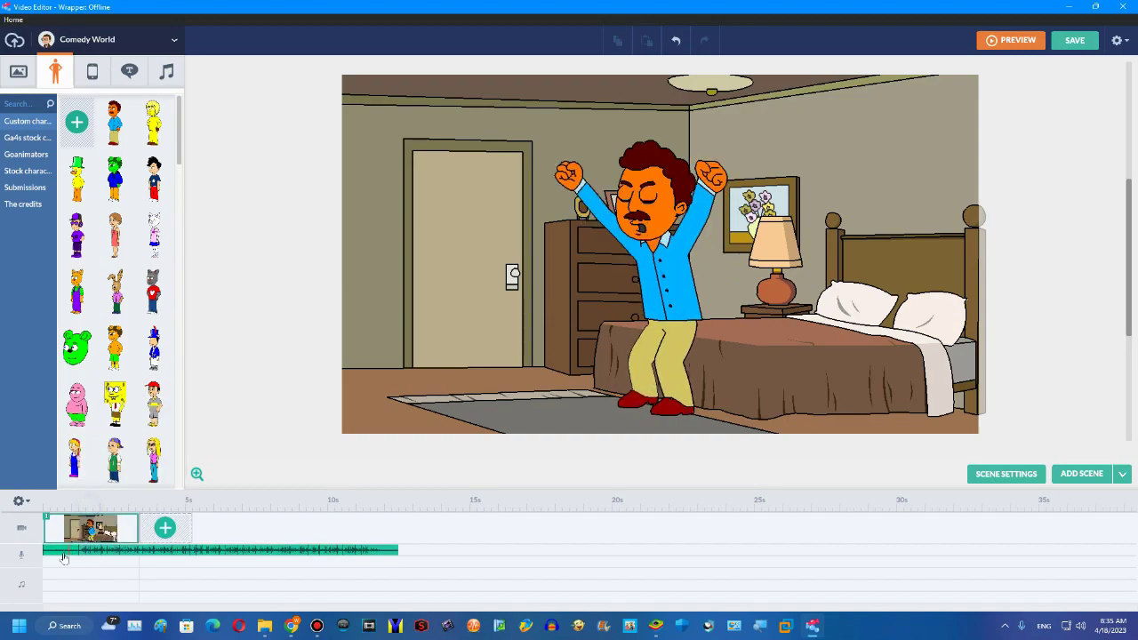
right_click(63, 556)
click(80, 532)
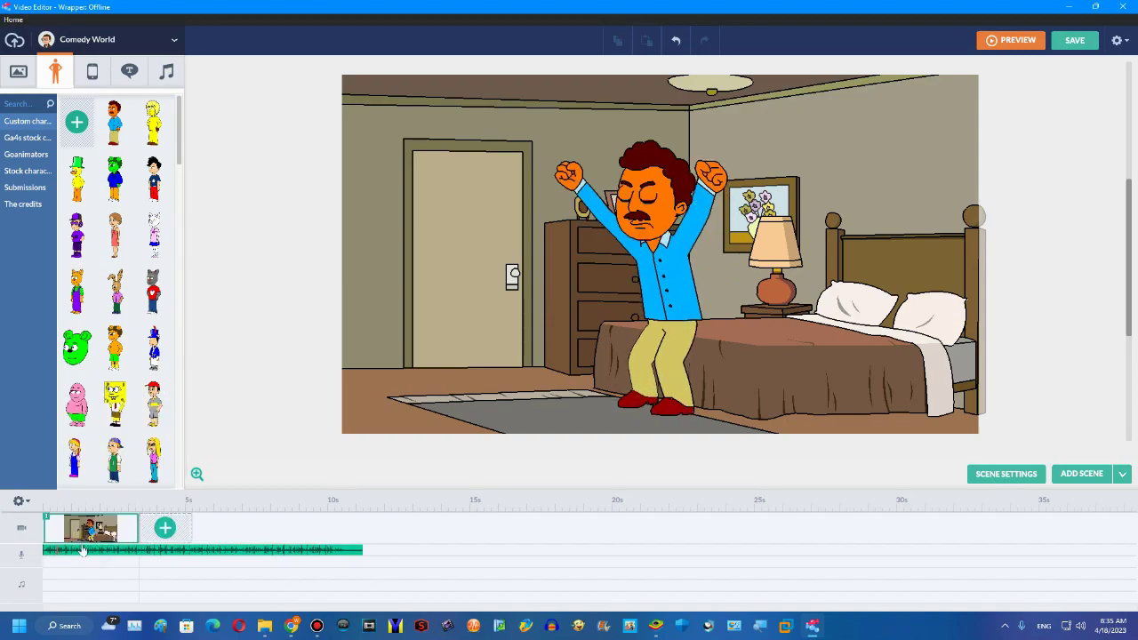
right_click(351, 551)
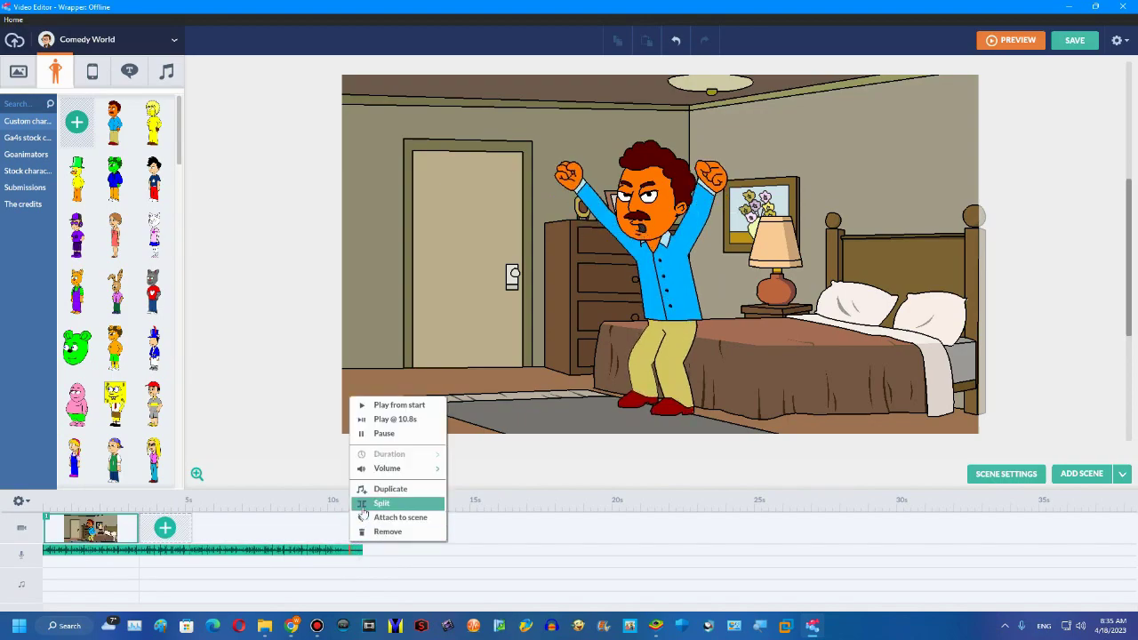
click(364, 504)
right_click(356, 550)
click(380, 532)
Reattach the voice so the scene ends with it, nudging the scene end slightly later
right_click(345, 550)
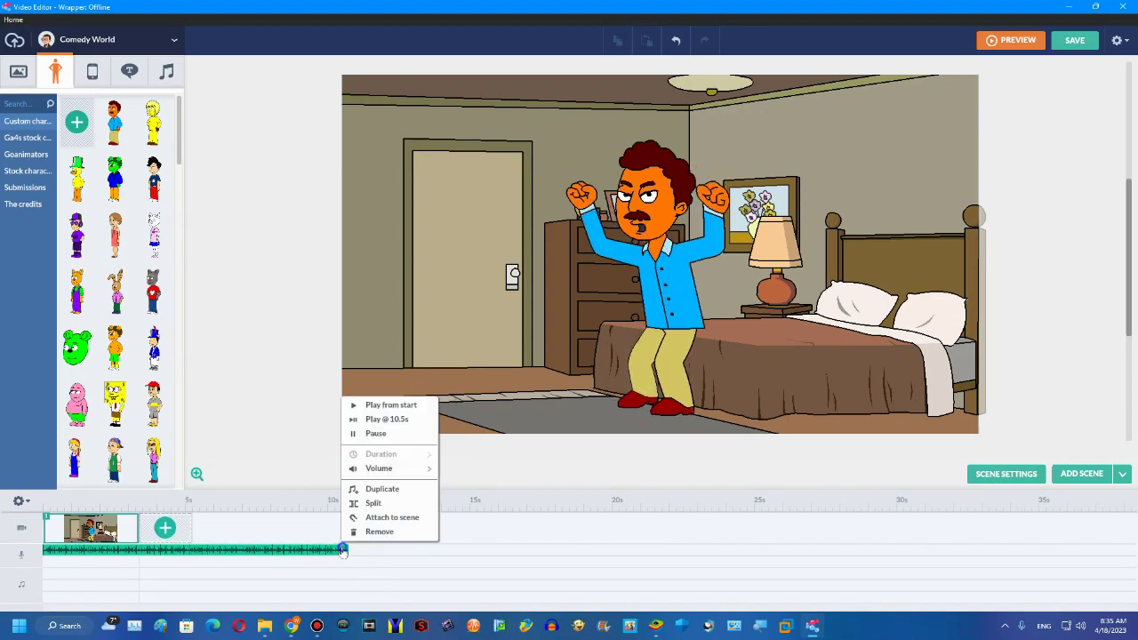
click(369, 519)
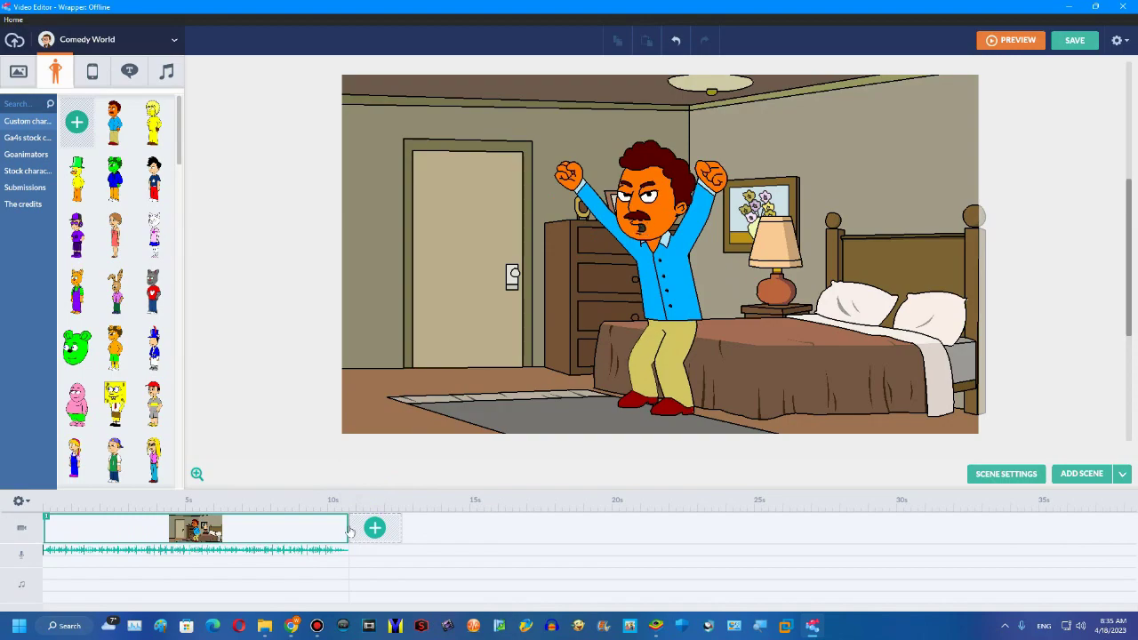
drag(344, 527, 349, 526)
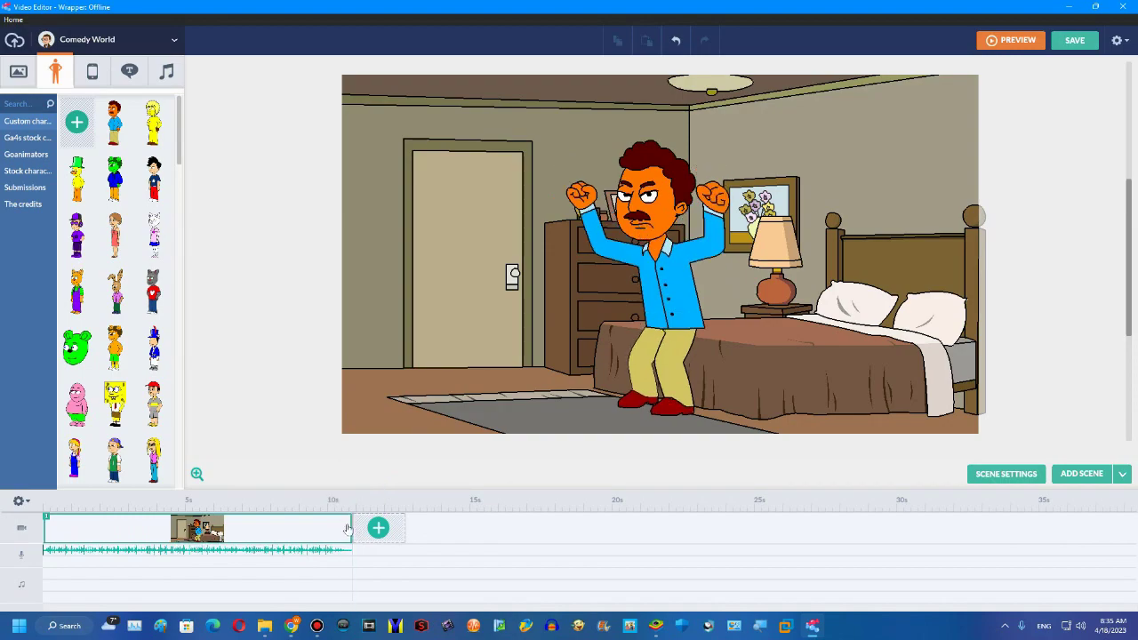
Save the video as a draft titled 'Test' with the Wrapper logo
click(1058, 43)
text(Test)
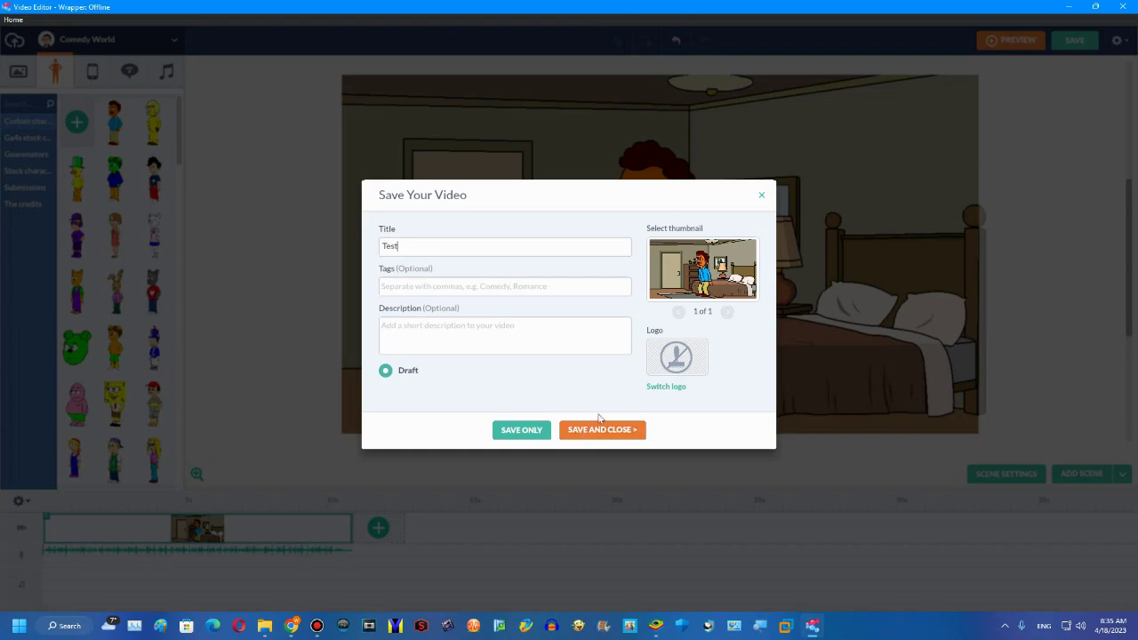
click(662, 357)
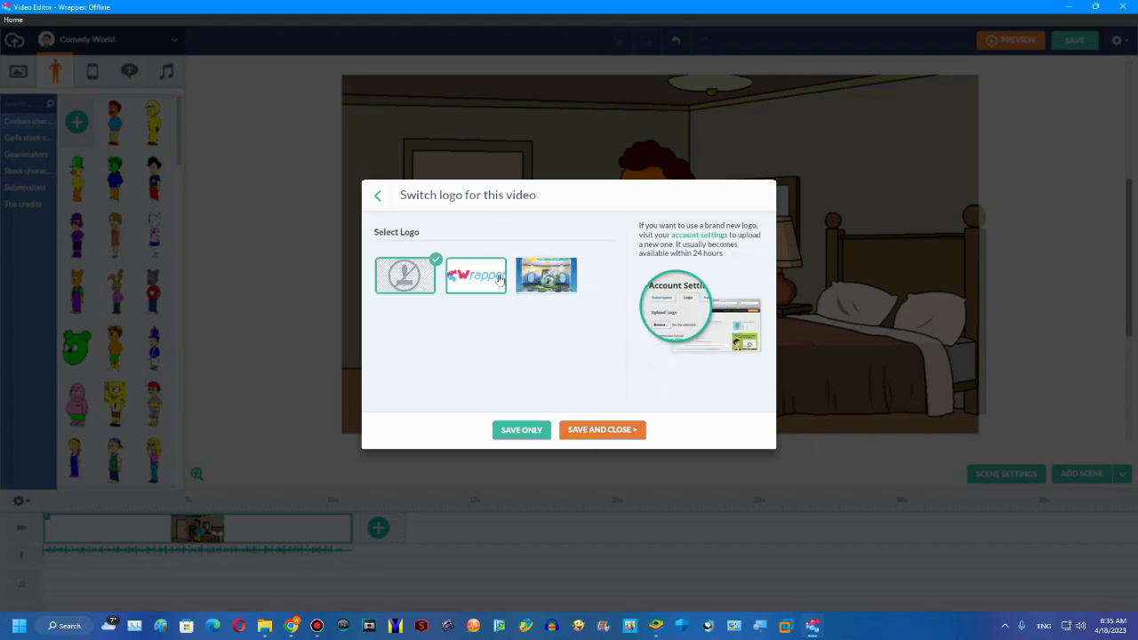
click(379, 196)
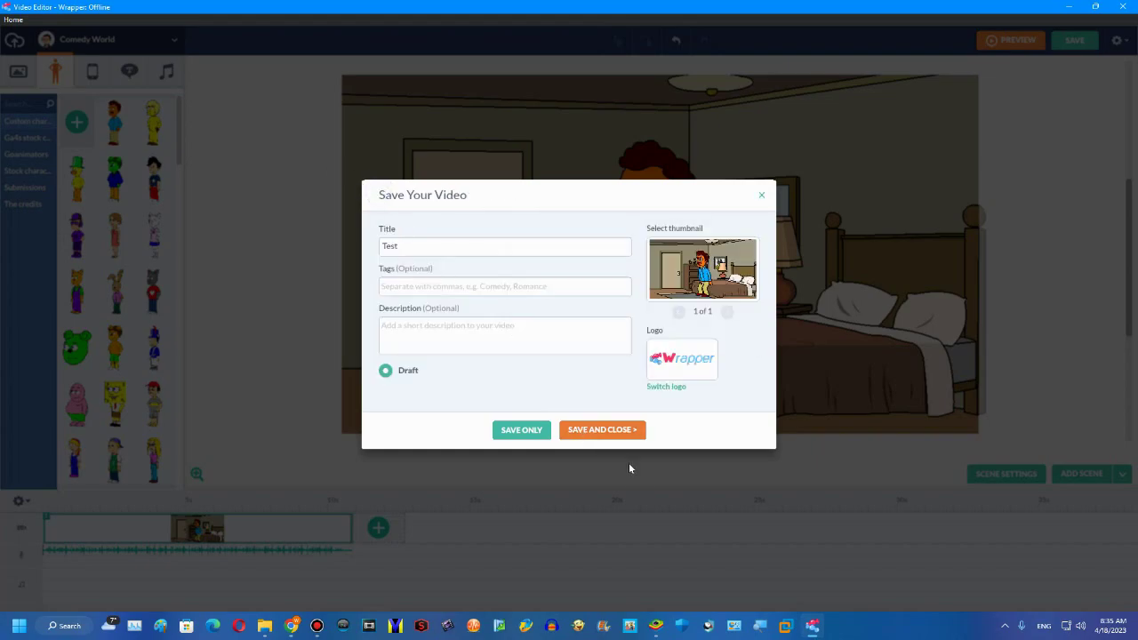
click(519, 427)
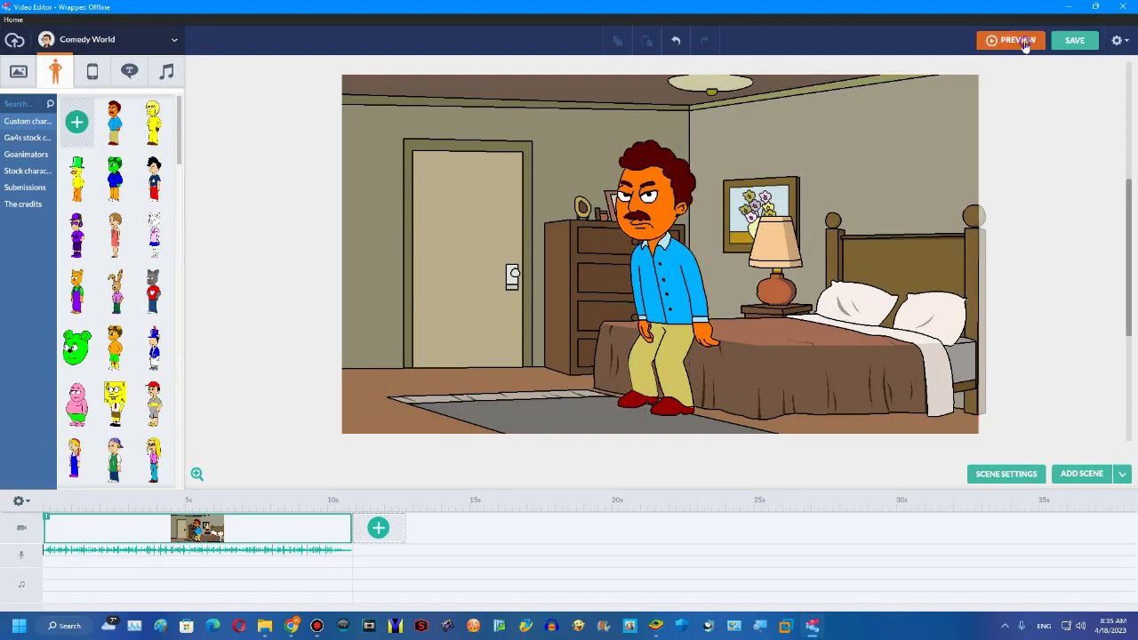
click(1025, 45)
right_click(586, 376)
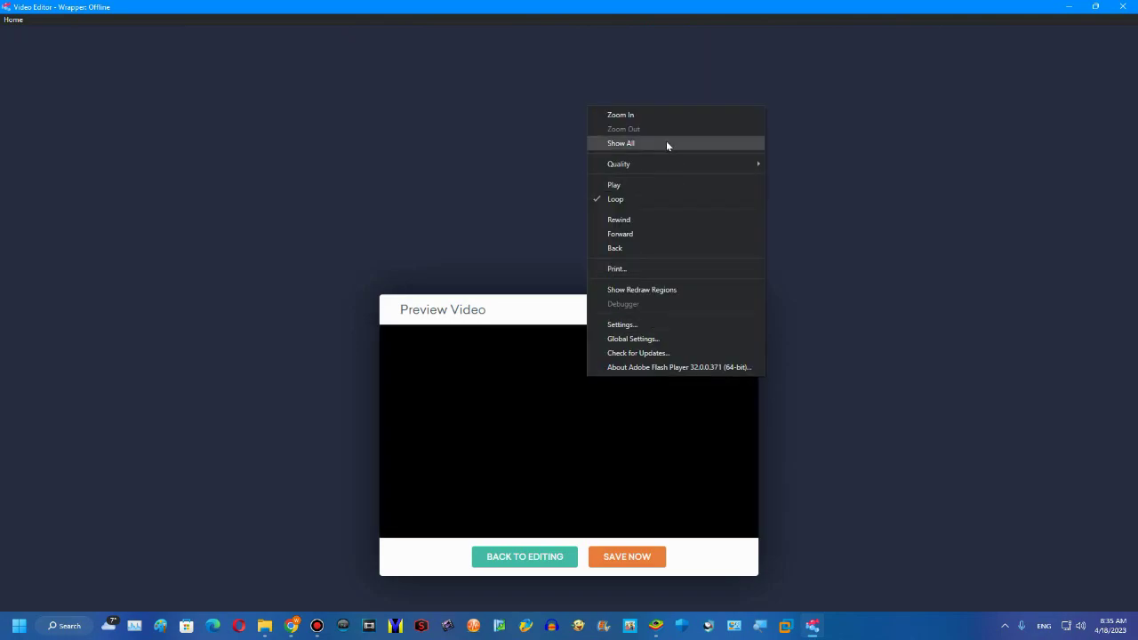
mouse_move(658, 162)
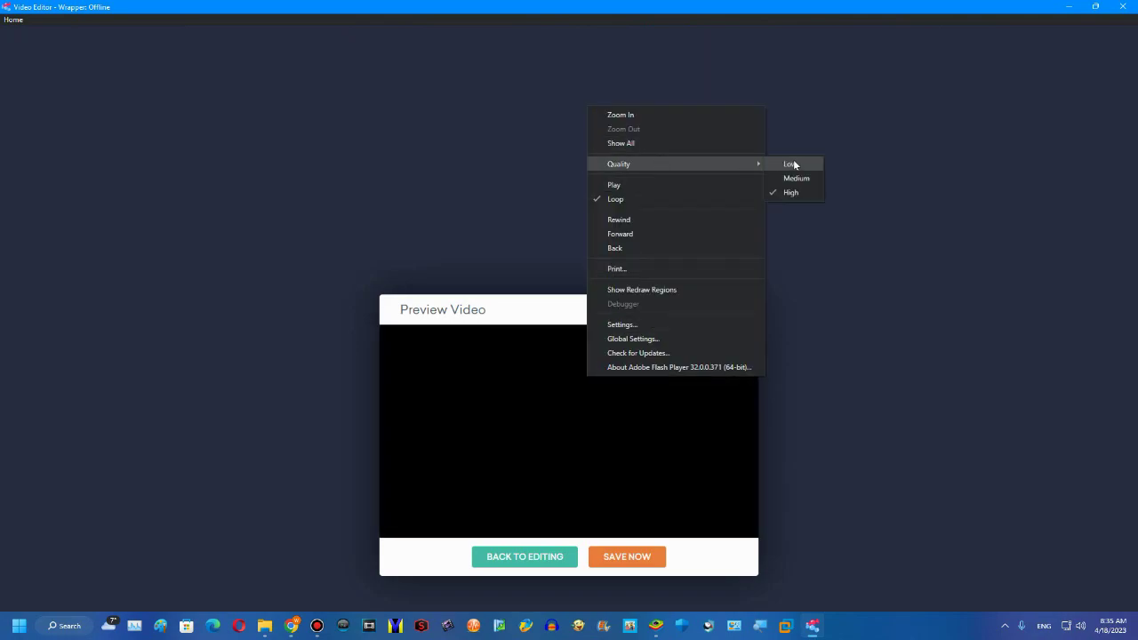
click(793, 165)
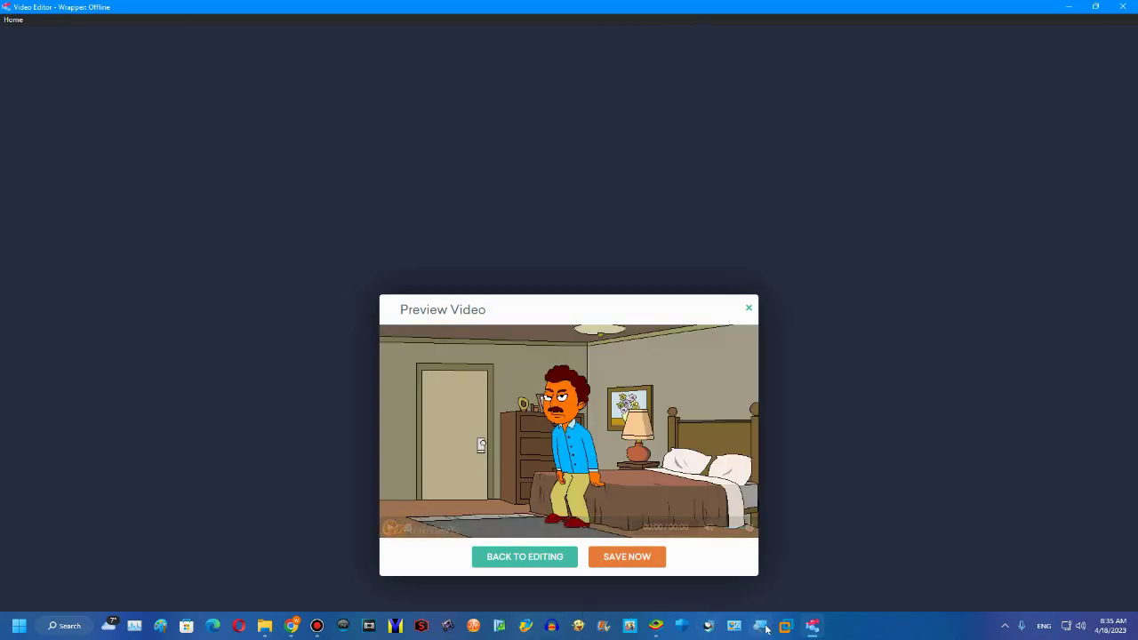
click(707, 627)
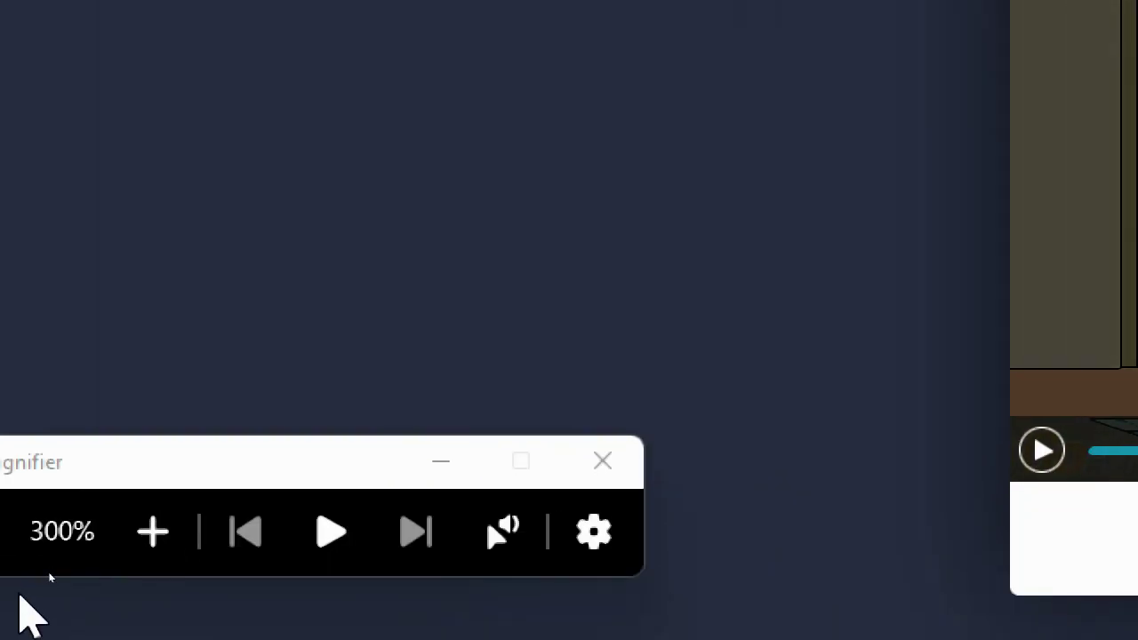
click(32, 554)
click(32, 554)
click(248, 534)
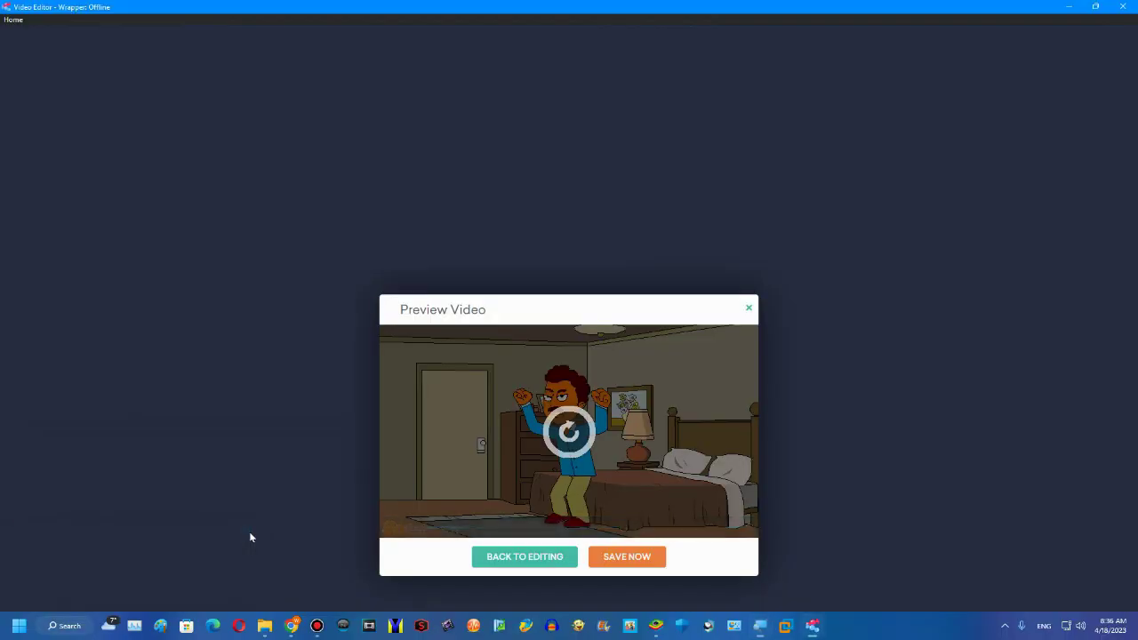
click(315, 627)
click(315, 626)
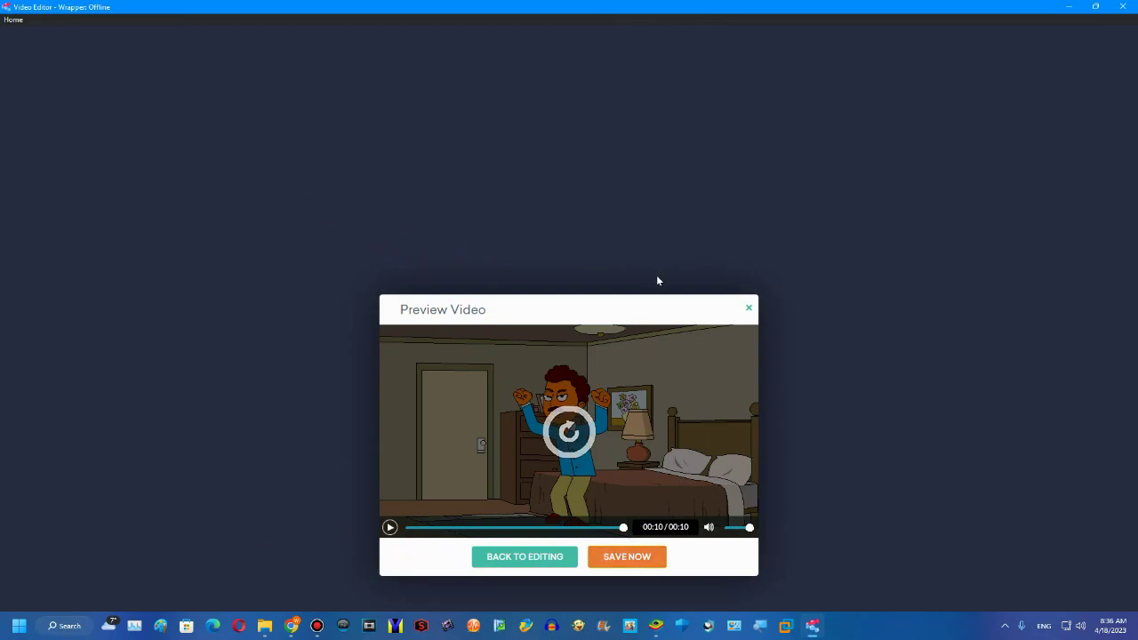
click(553, 556)
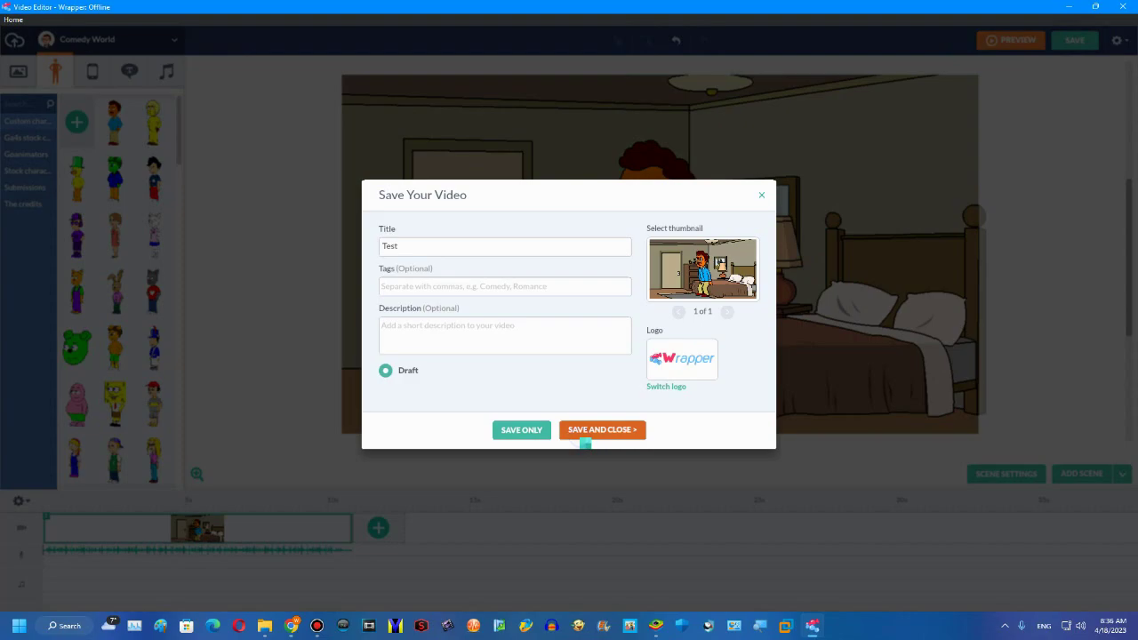
Save and close the video, returning to the video list with 'Test' at the top
click(580, 432)
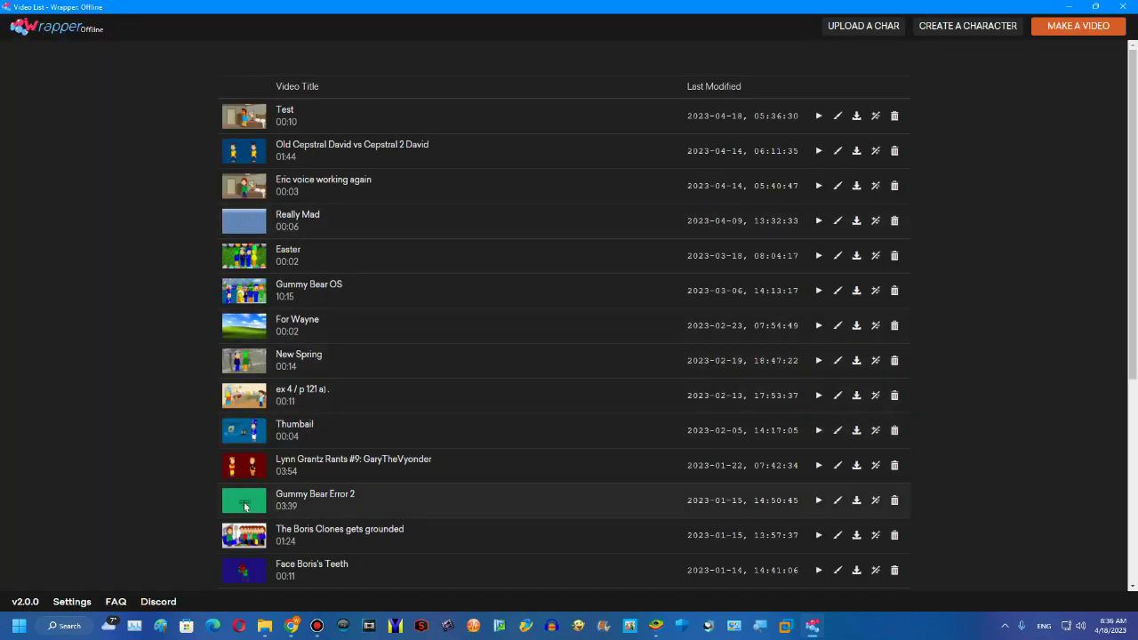
scroll(215, 467, down, 4)
scroll(203, 425, up, 4)
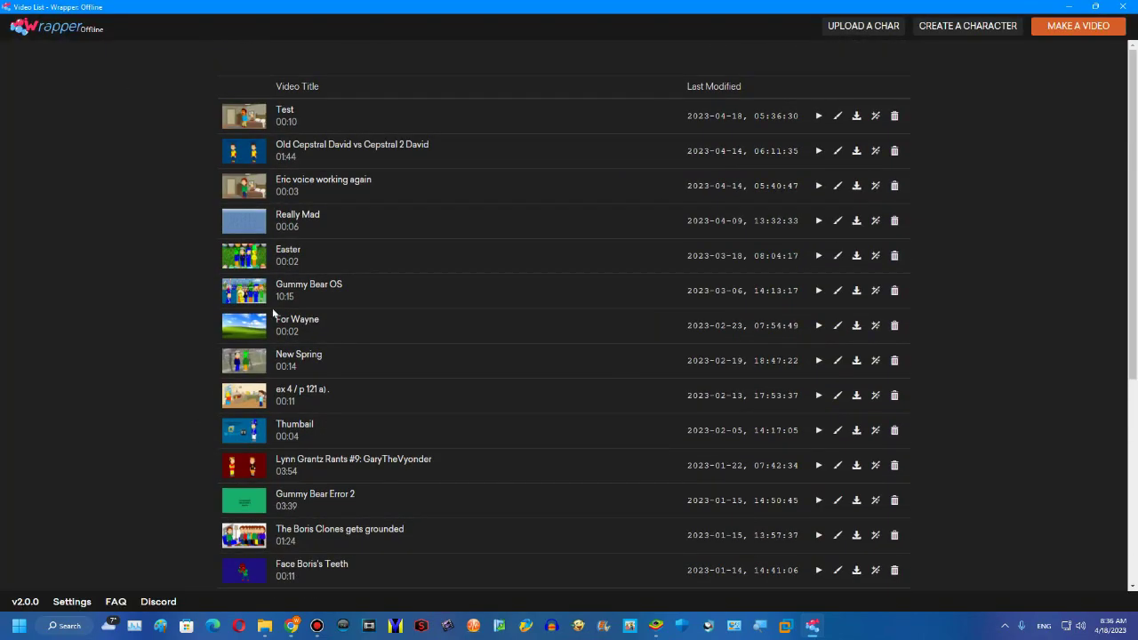